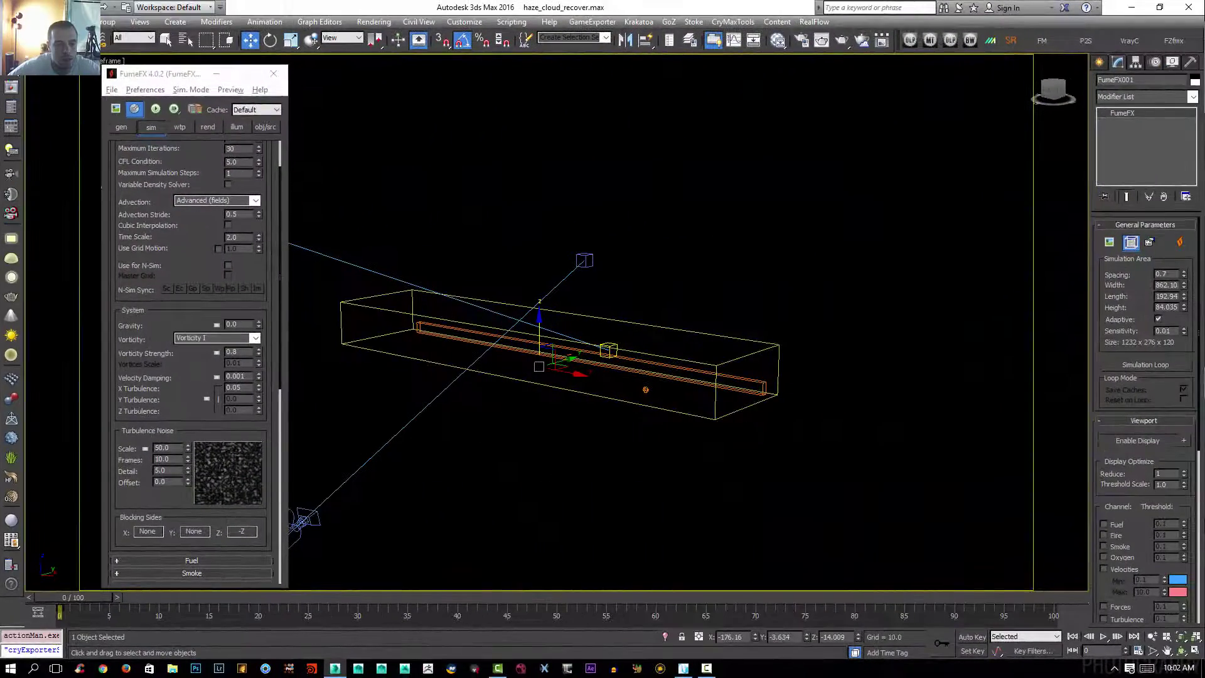
Save the scene over bed_cloud.max, confirming the overwrite.
click(13, 9)
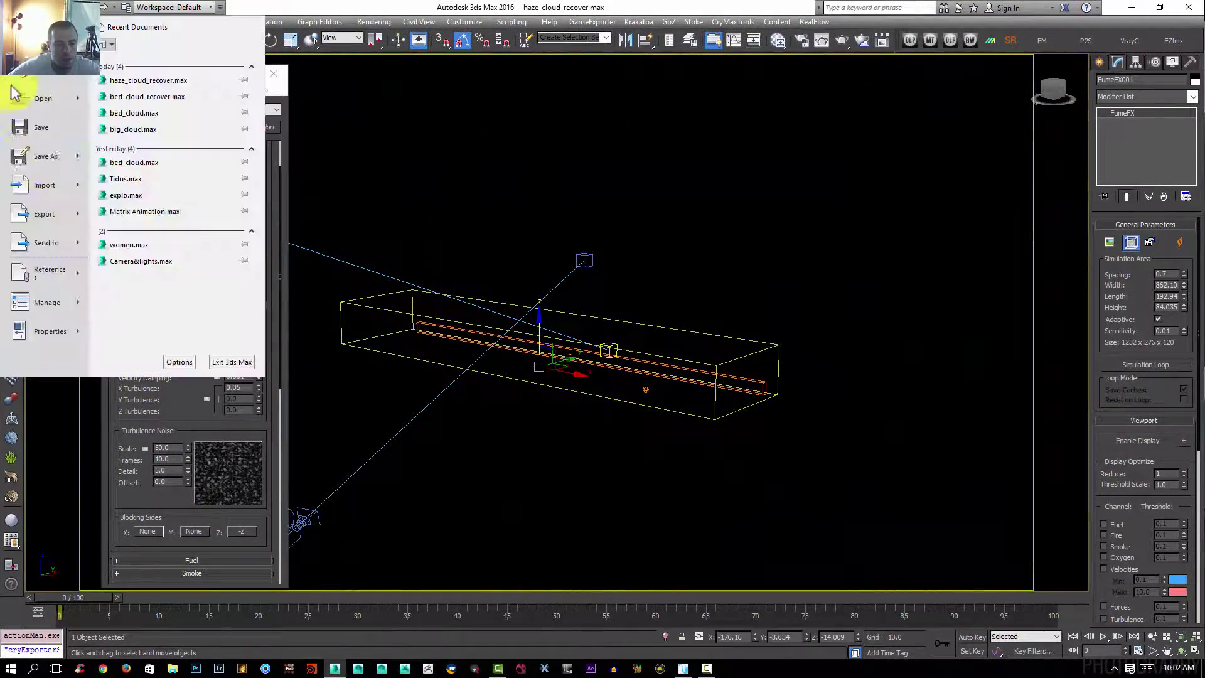
click(21, 157)
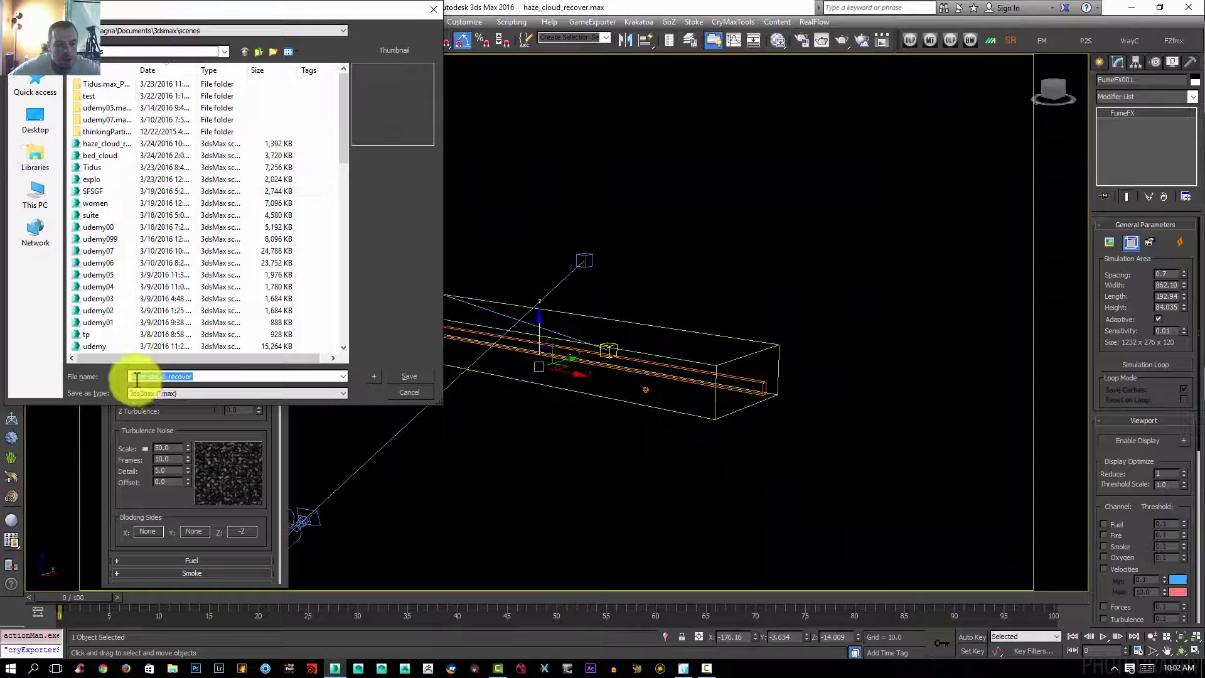
text(be)
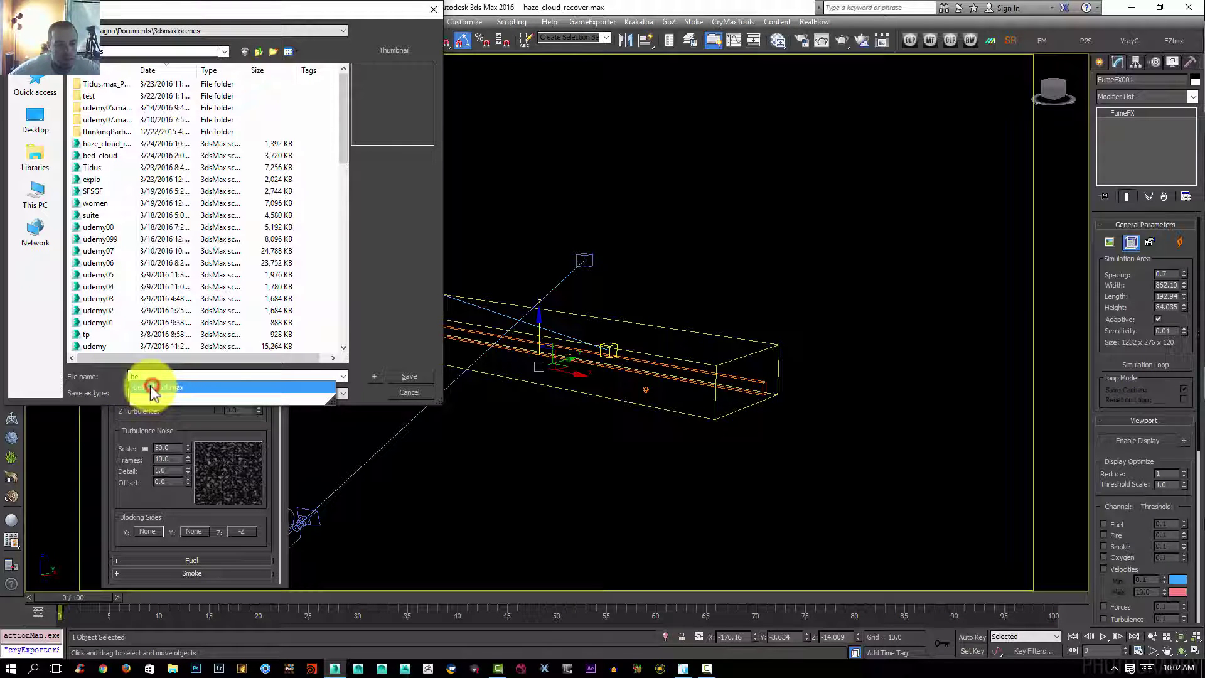
click(152, 387)
click(412, 378)
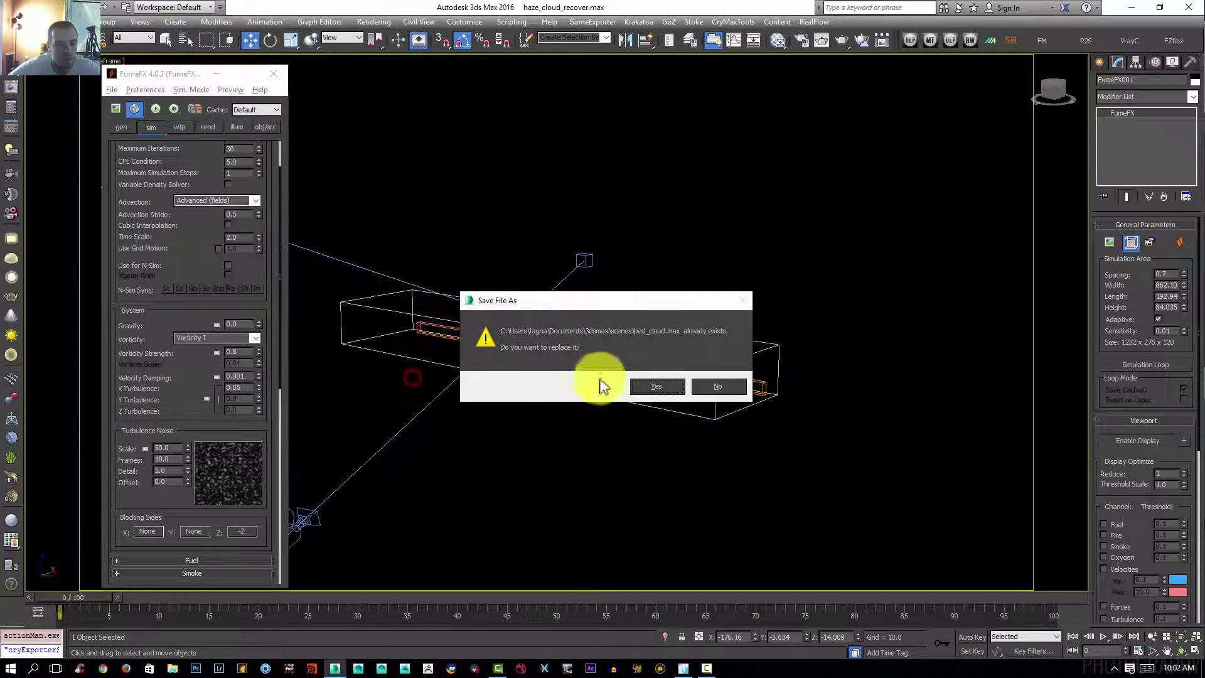
click(659, 386)
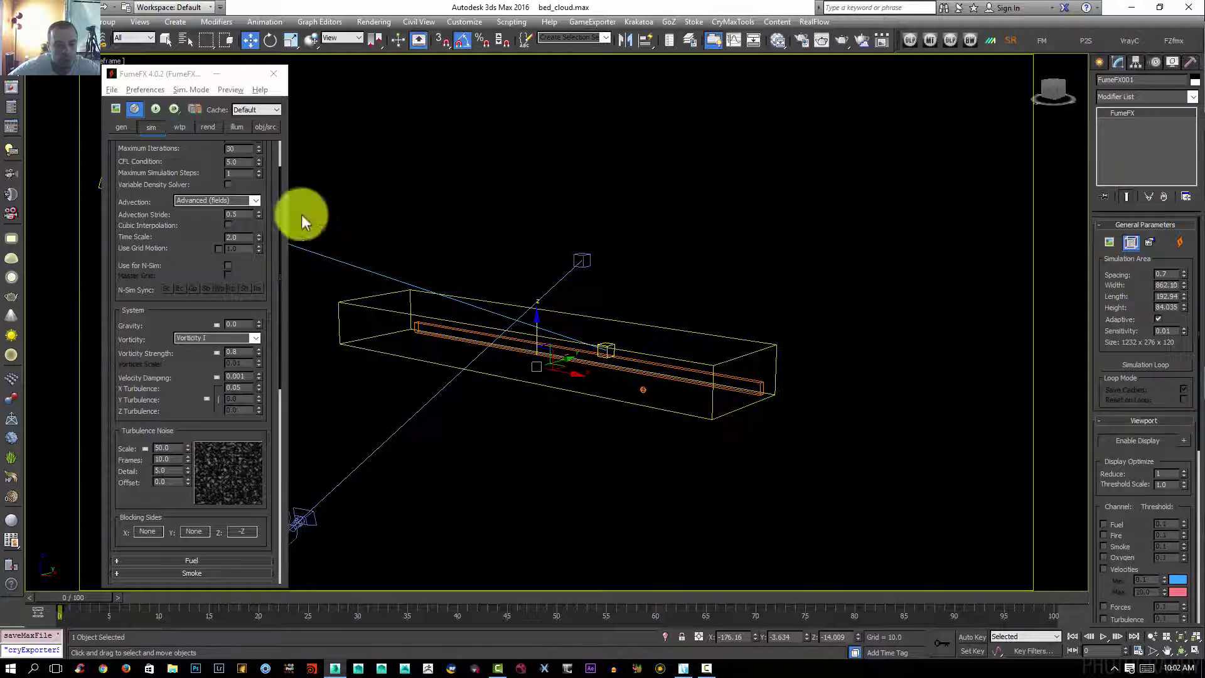
Save the scene again as haze_big.max, replacing the existing file.
click(13, 11)
click(52, 153)
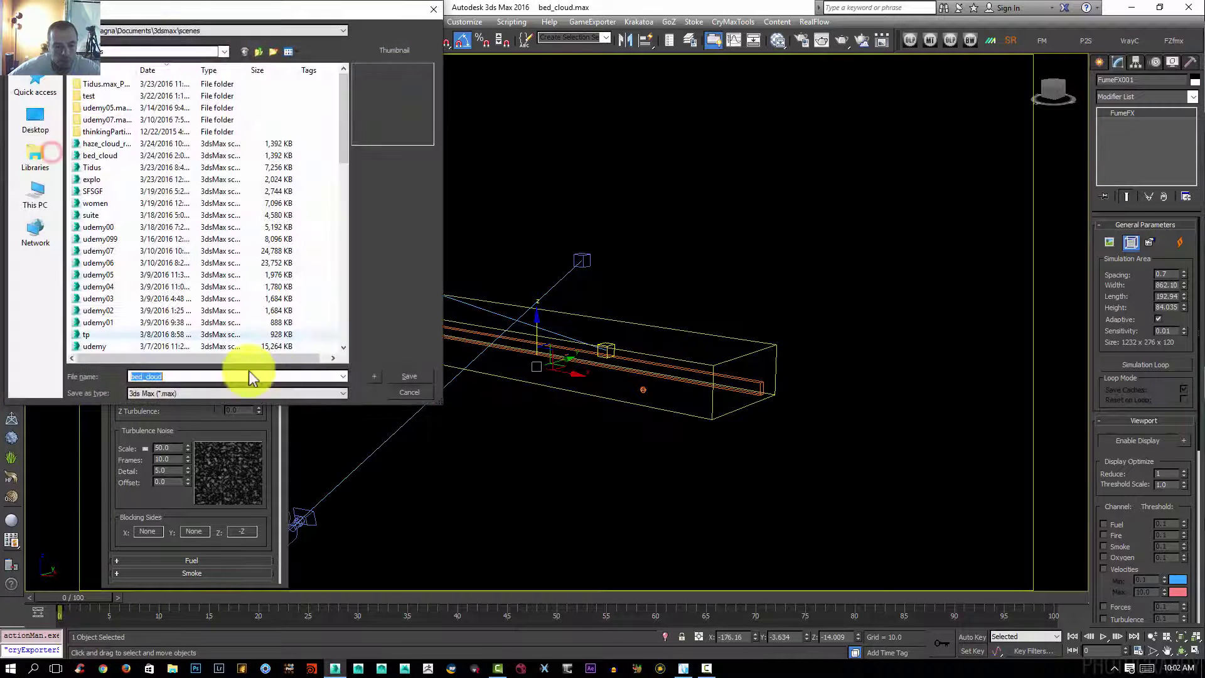
text(haz)
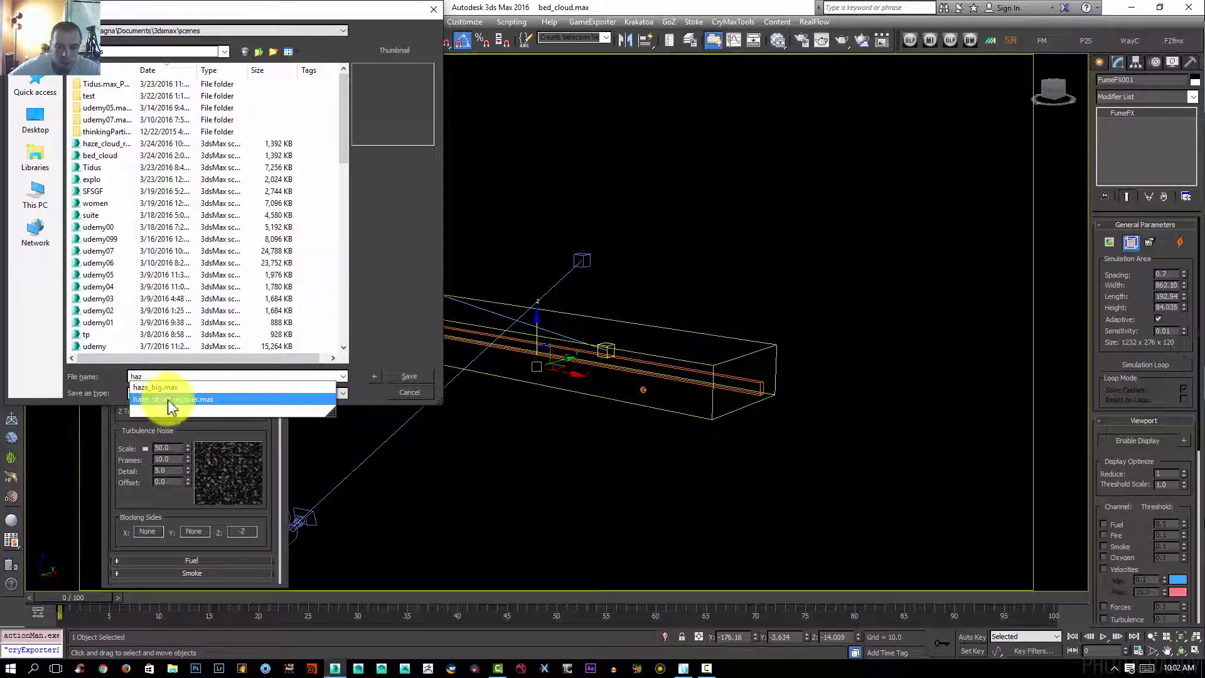
click(167, 388)
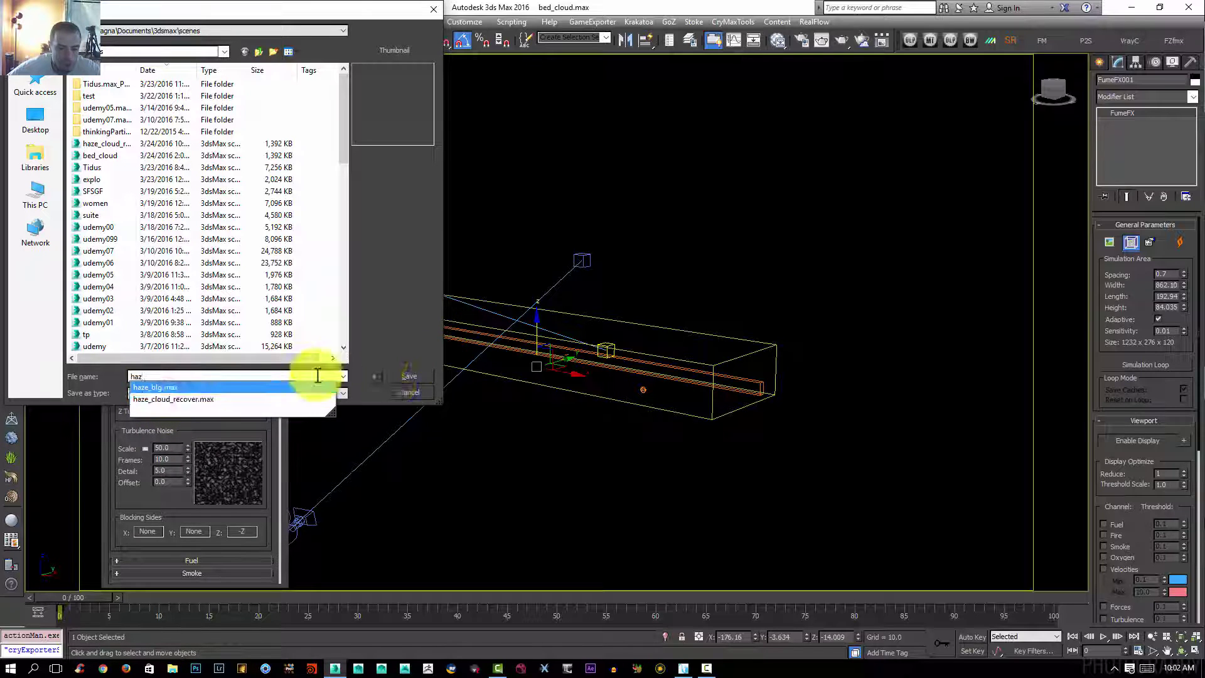
click(409, 381)
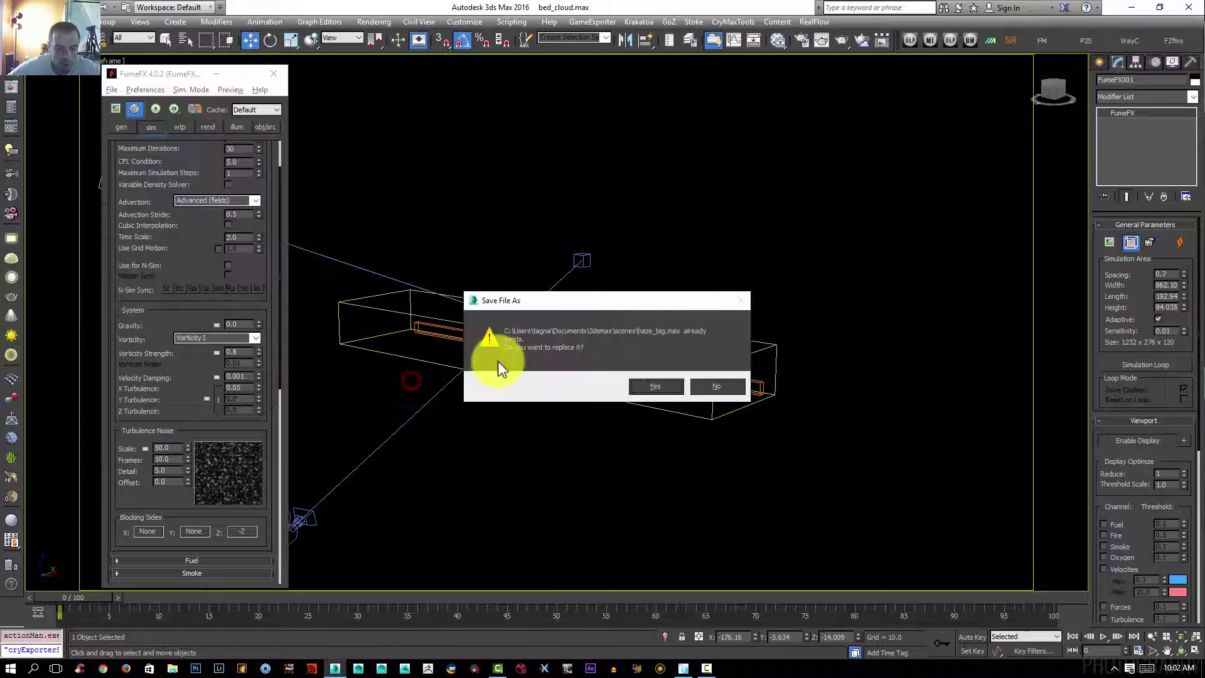
click(669, 387)
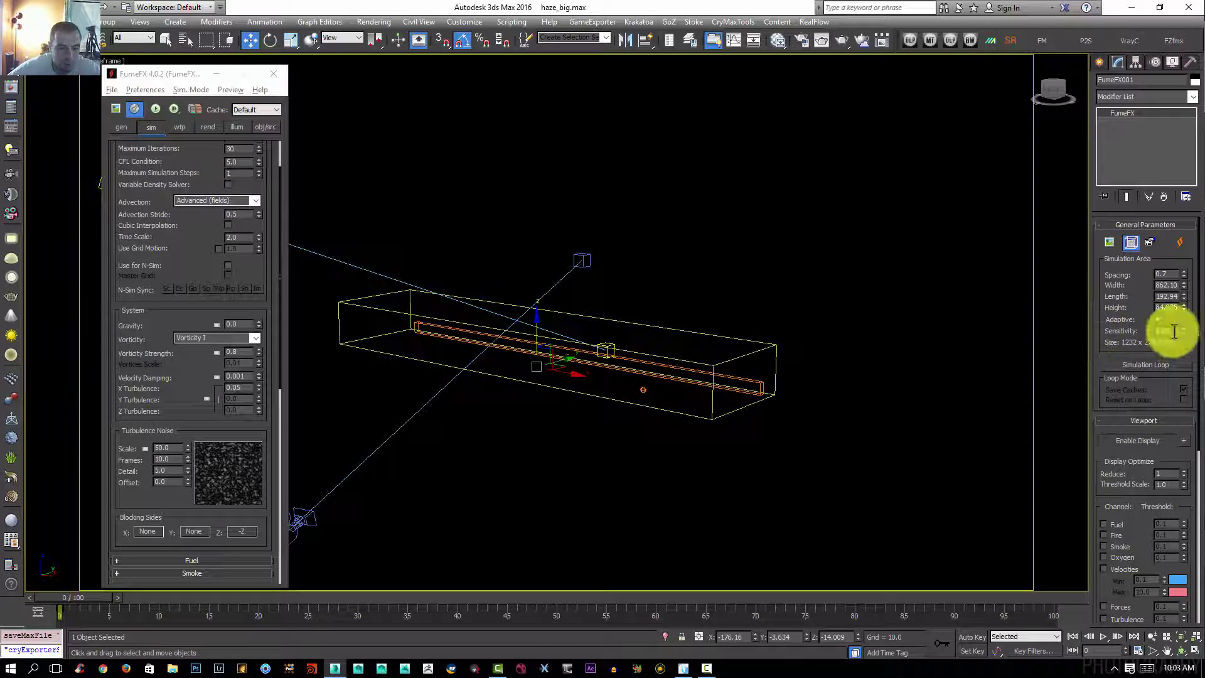
Make the FumeFX grid much taller and lift FFX Simple Src001 upward.
drag(1184, 307, 1127, 39)
click(667, 363)
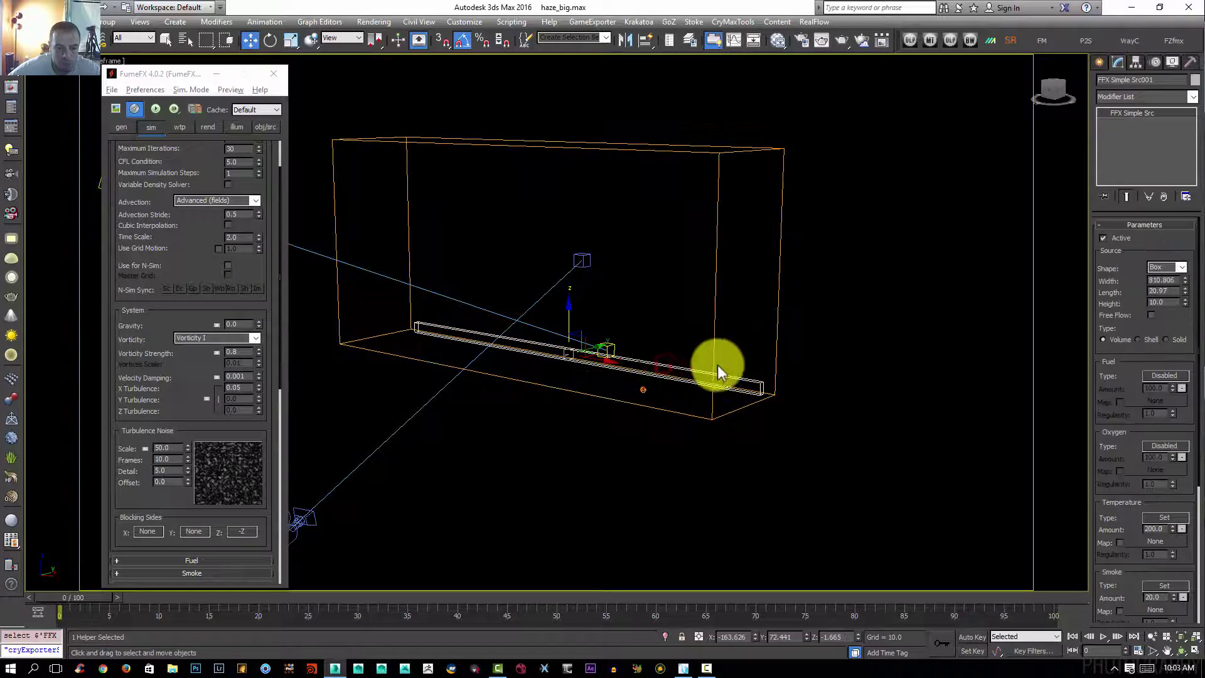
alt+middle_drag(717, 364, 681, 380)
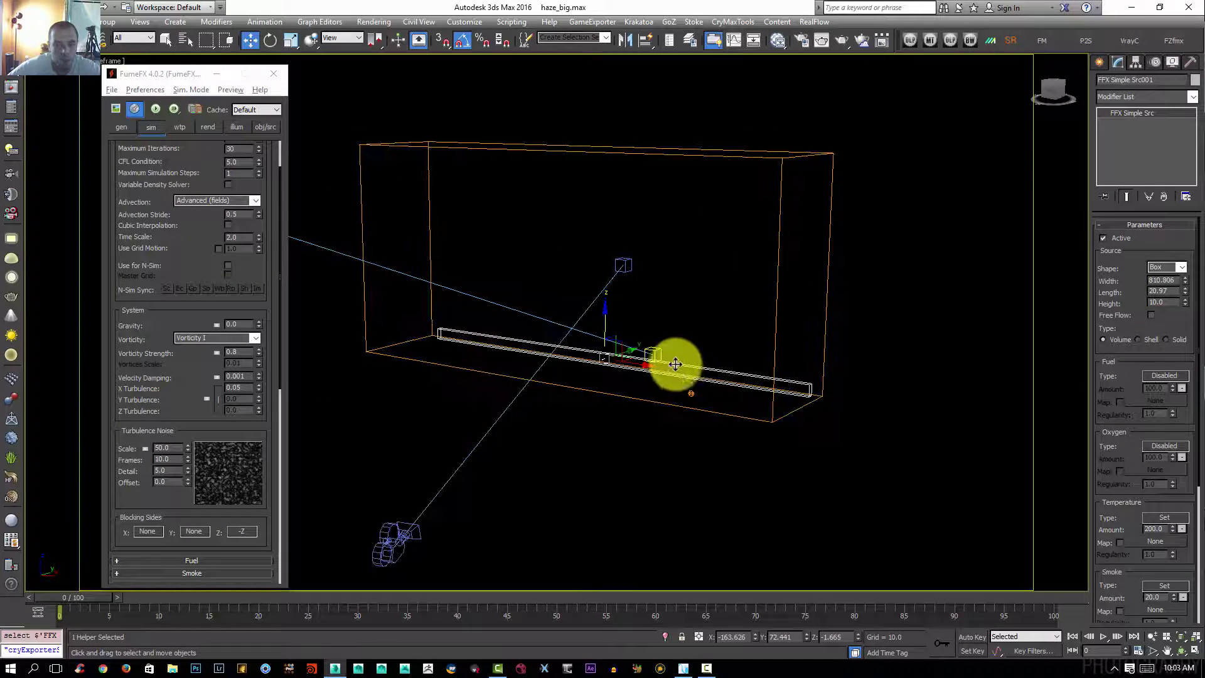
key(z)
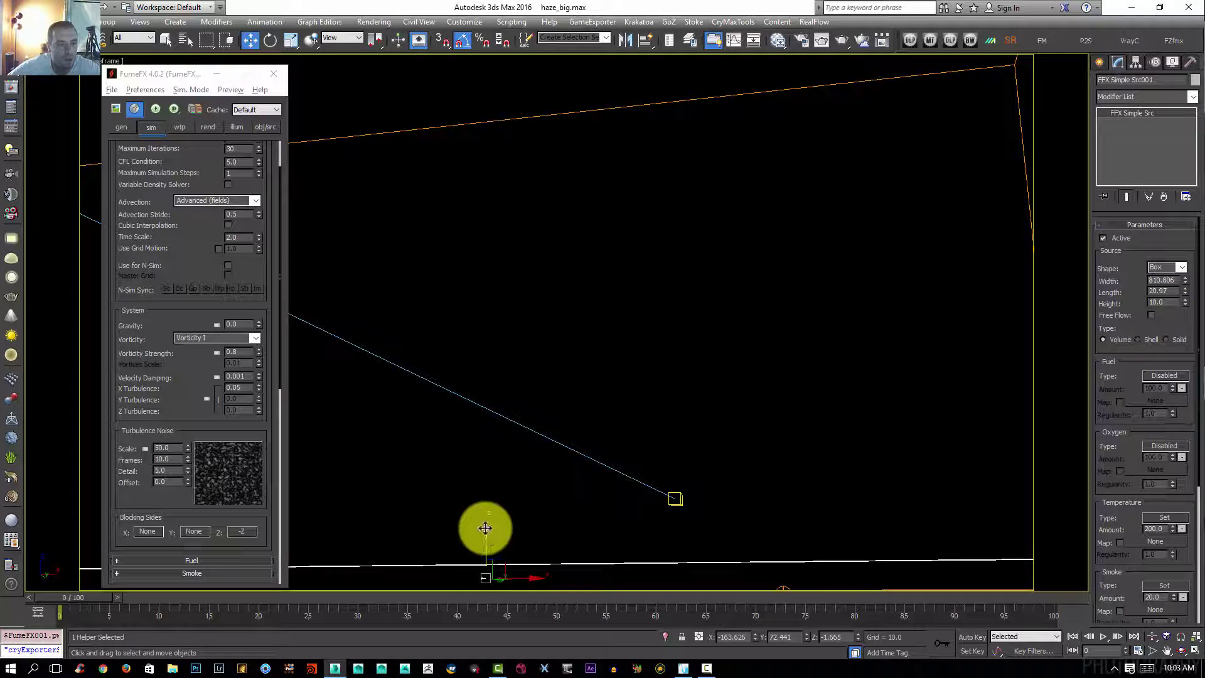
drag(485, 528, 552, 316)
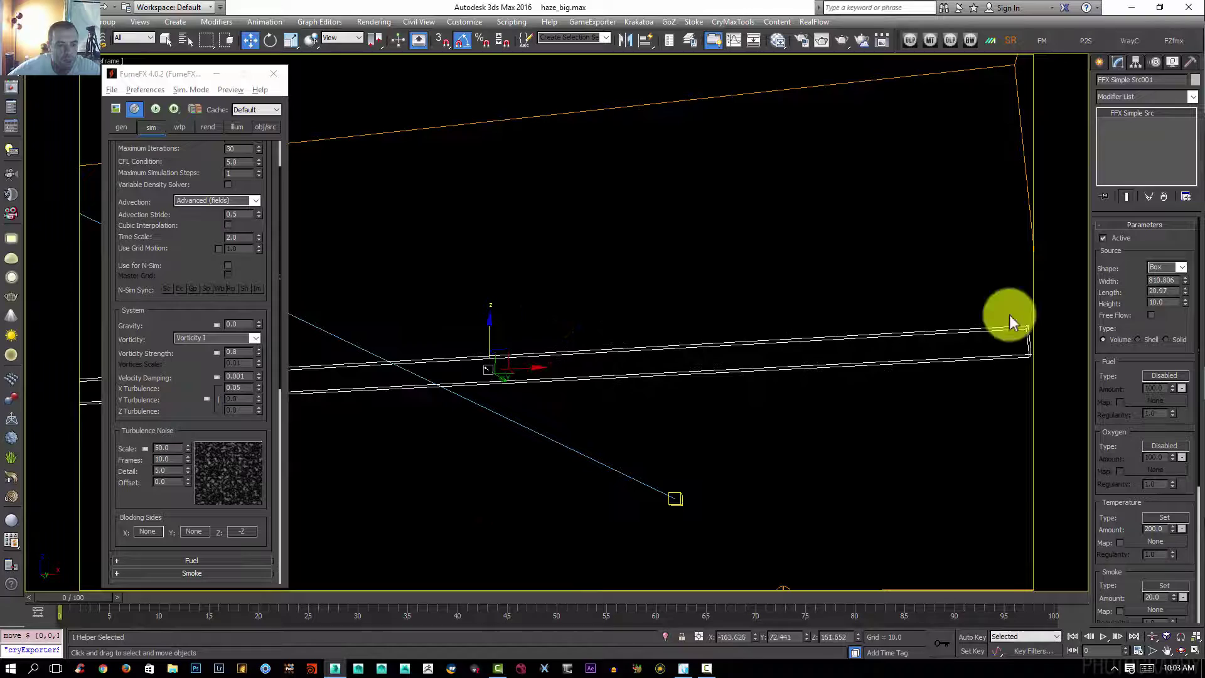
Give the source Length 389.41 and Height 157.1, shifting it up and along Y.
drag(1185, 293, 1180, 480)
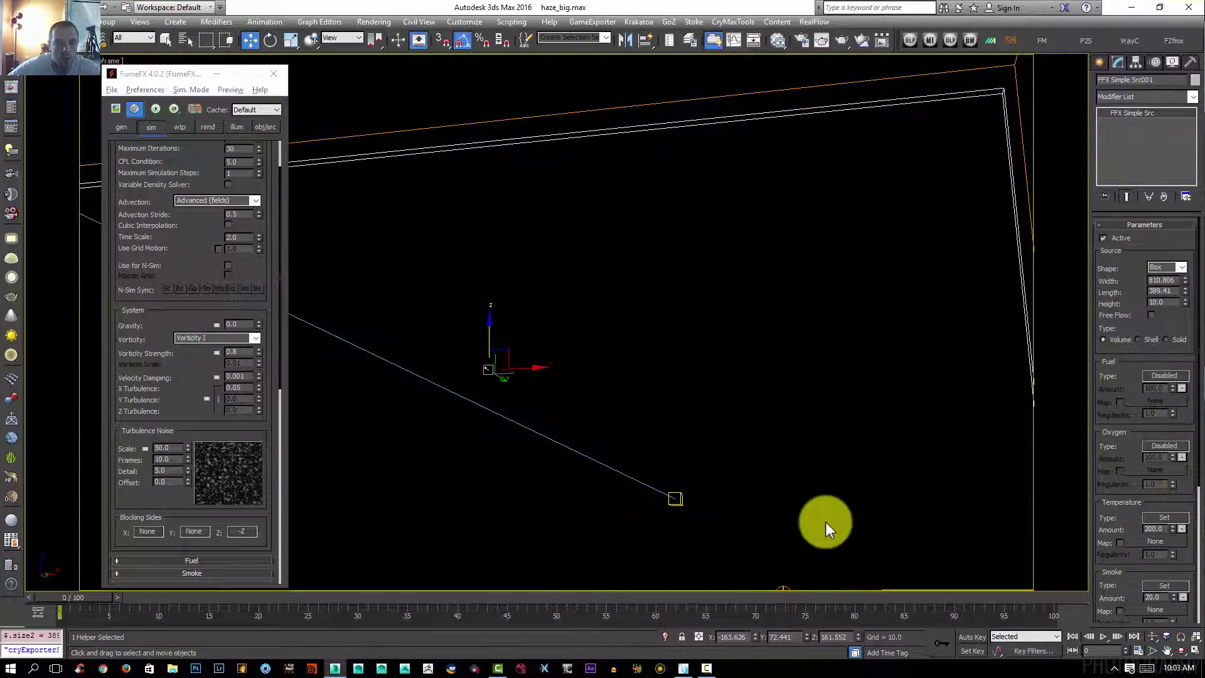
scroll(824, 526, down, 10)
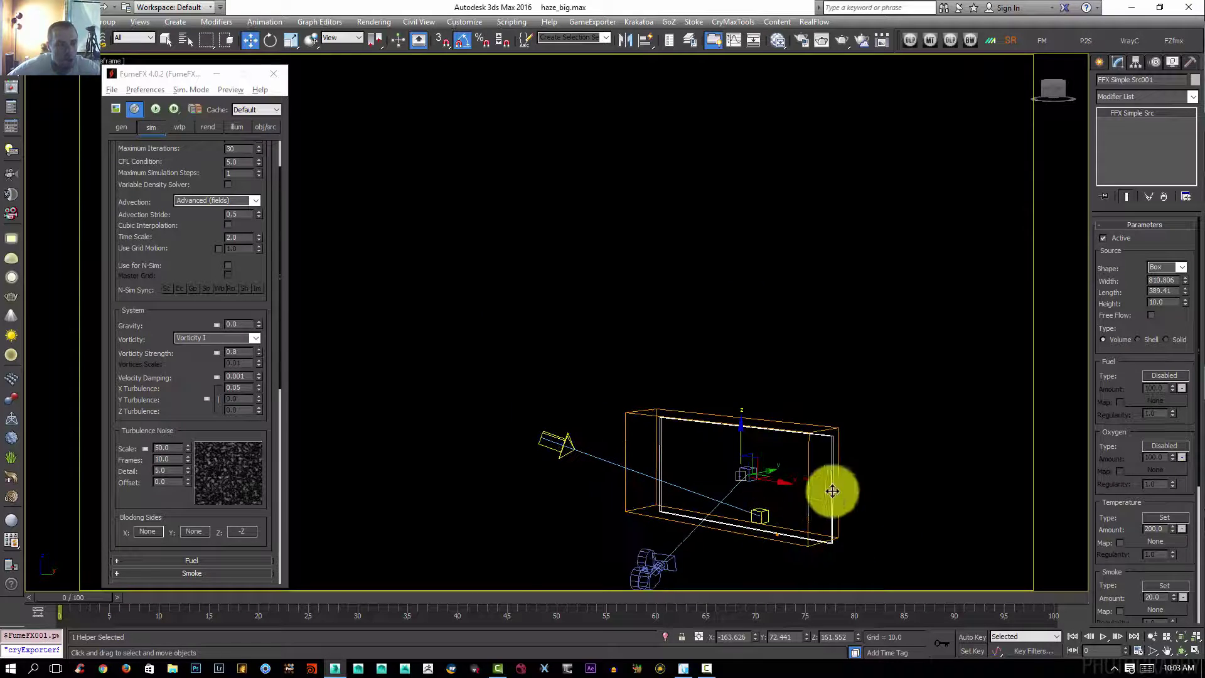
alt+middle_drag(832, 491, 721, 500)
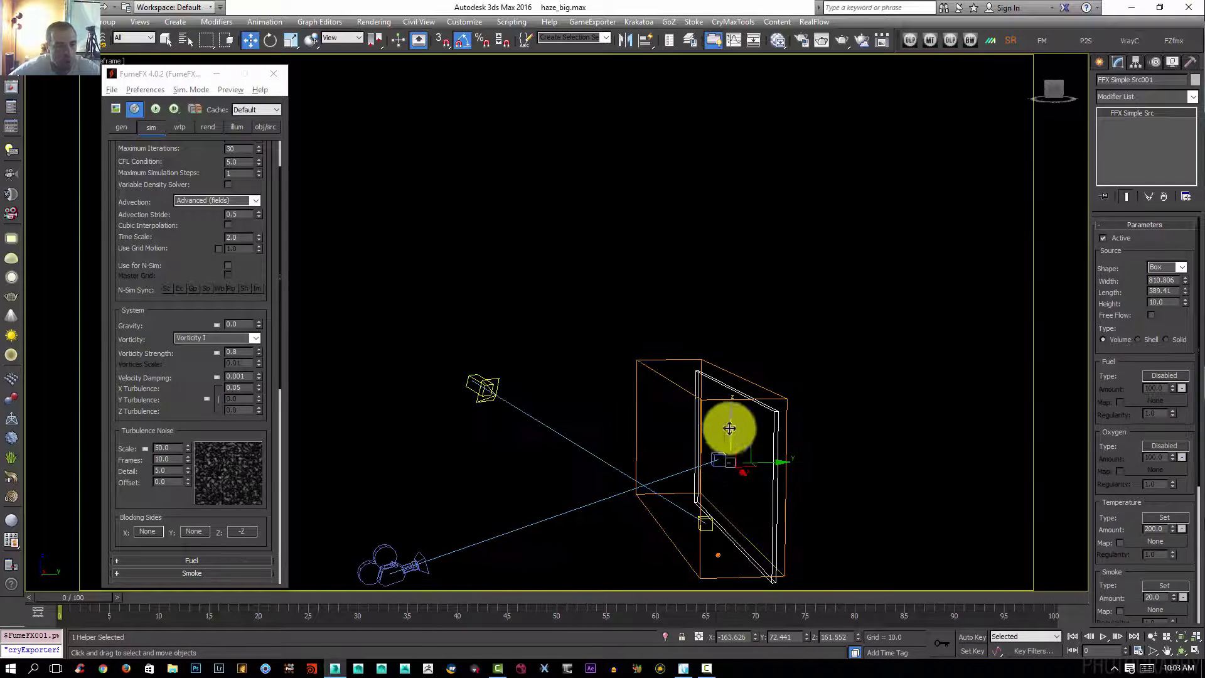
drag(729, 429, 733, 421)
alt+middle_drag(807, 451, 797, 443)
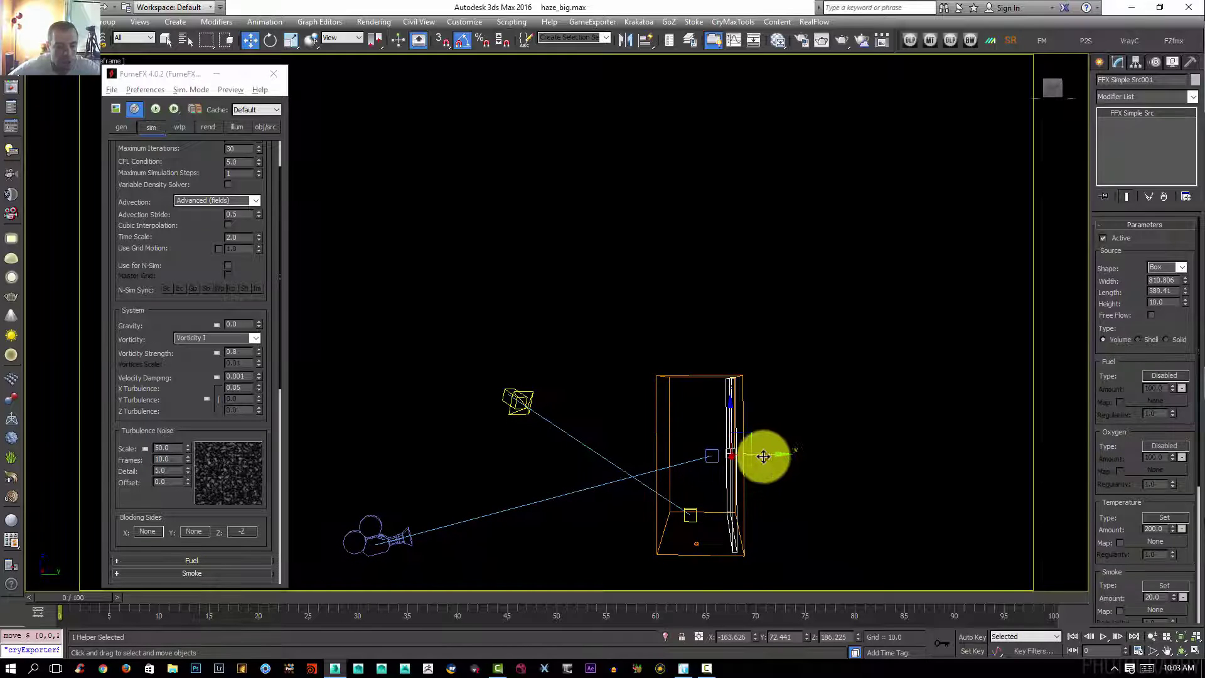
mouse_move(767, 457)
mouse_down()
mouse_move(739, 464)
mouse_move(759, 471)
mouse_up()
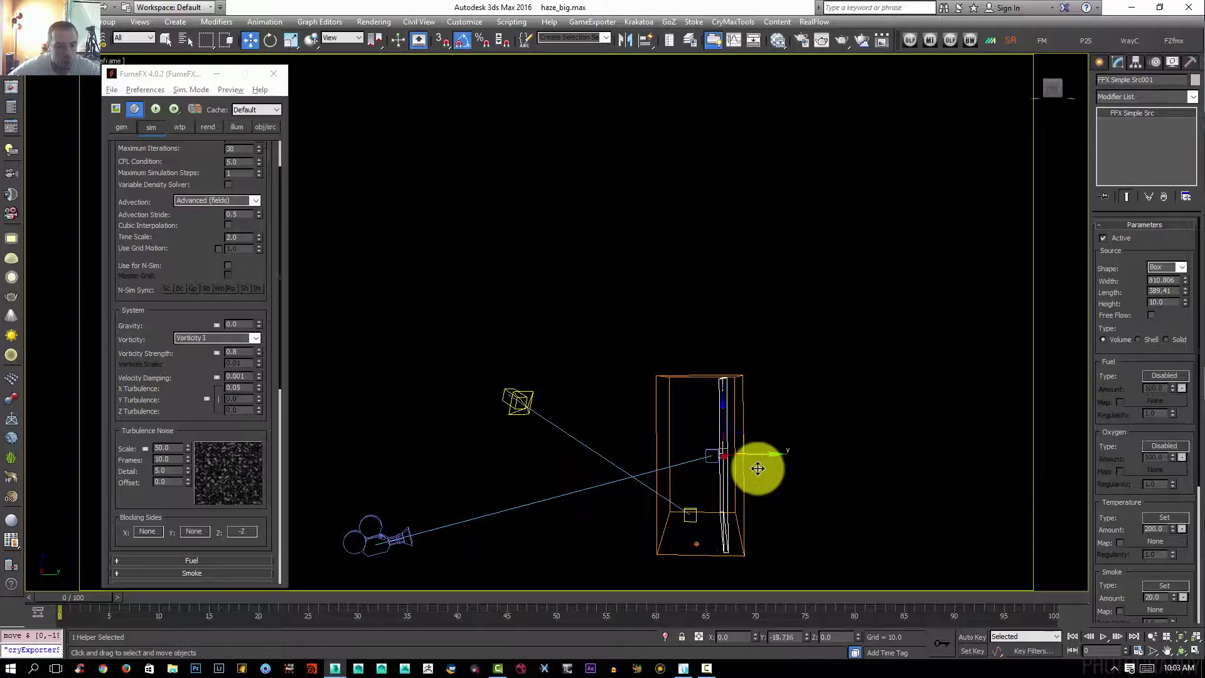
drag(1188, 306, 927, 612)
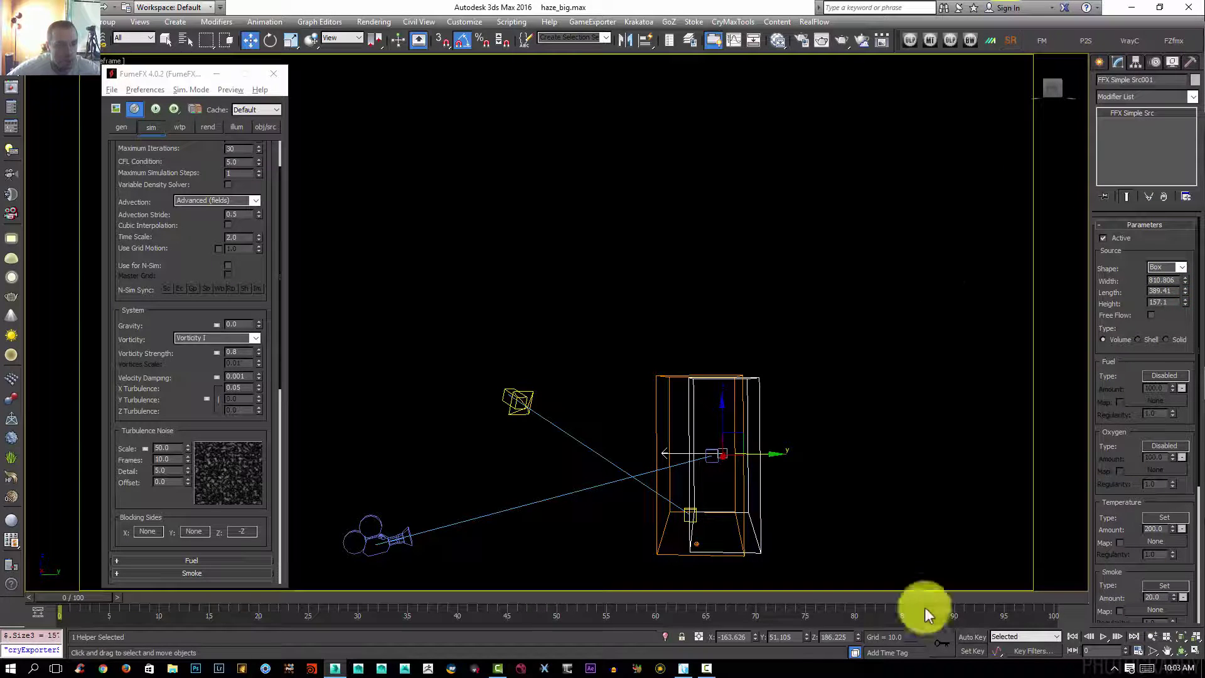
Slide the source further along Y and centre it from the top view.
click(777, 464)
click(761, 436)
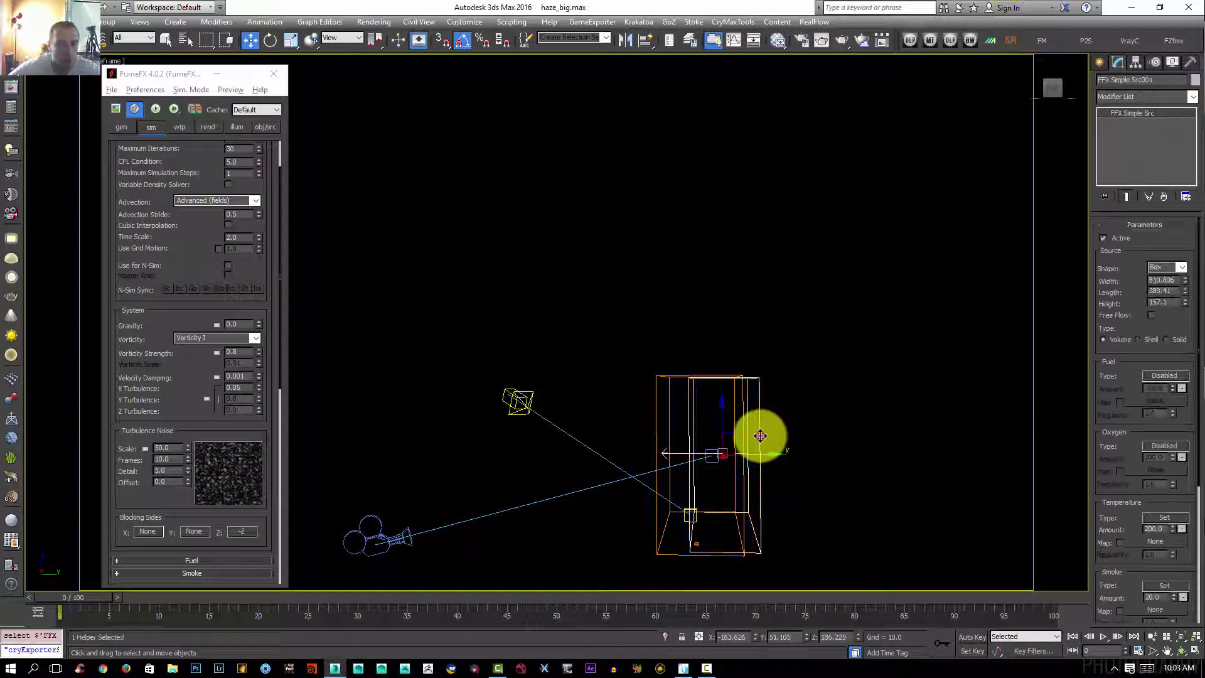
drag(761, 458, 739, 458)
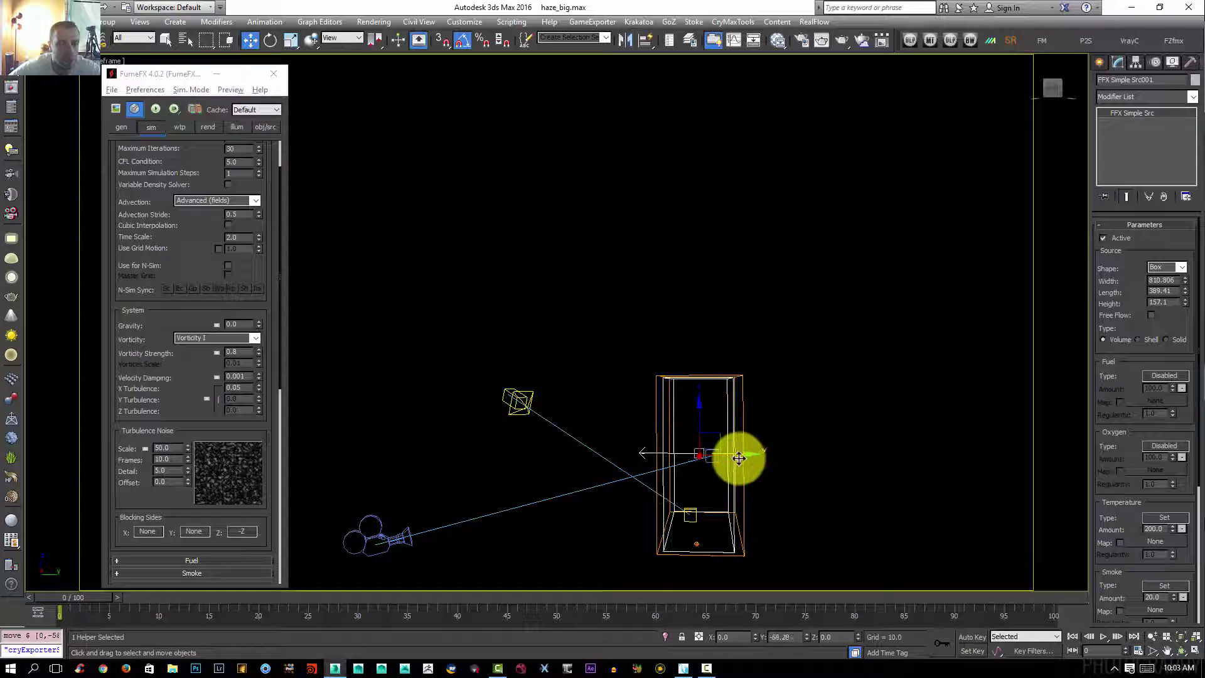
key(z)
key(t)
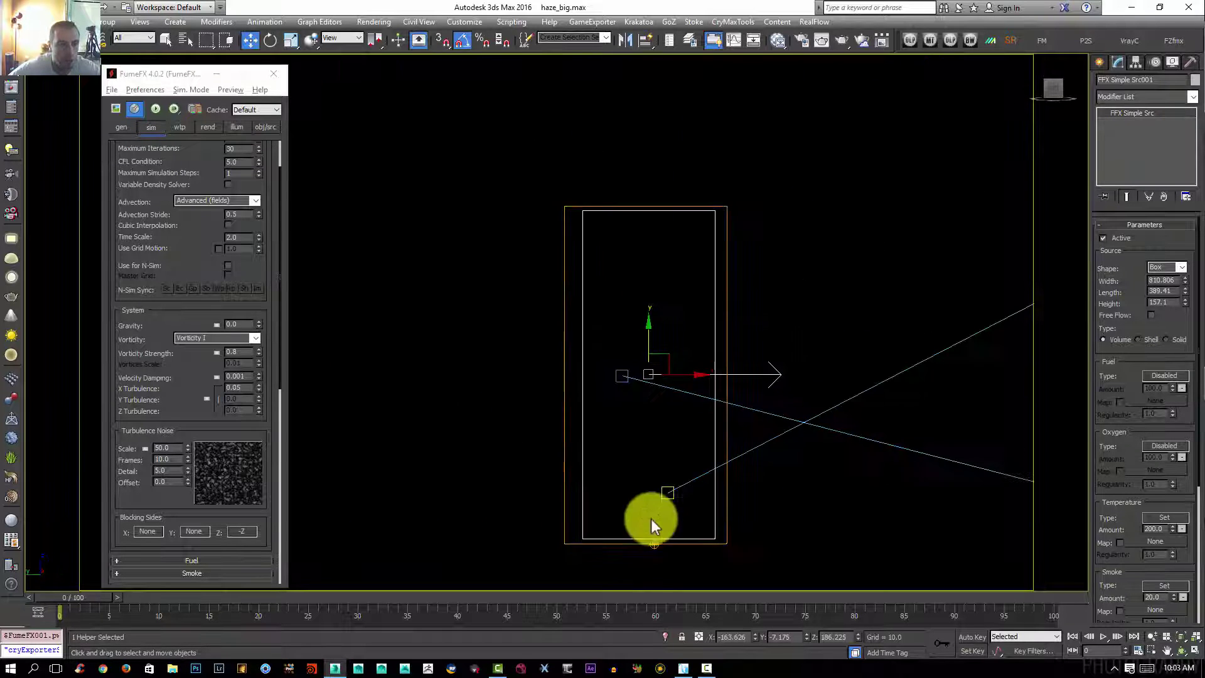
drag(672, 371, 669, 376)
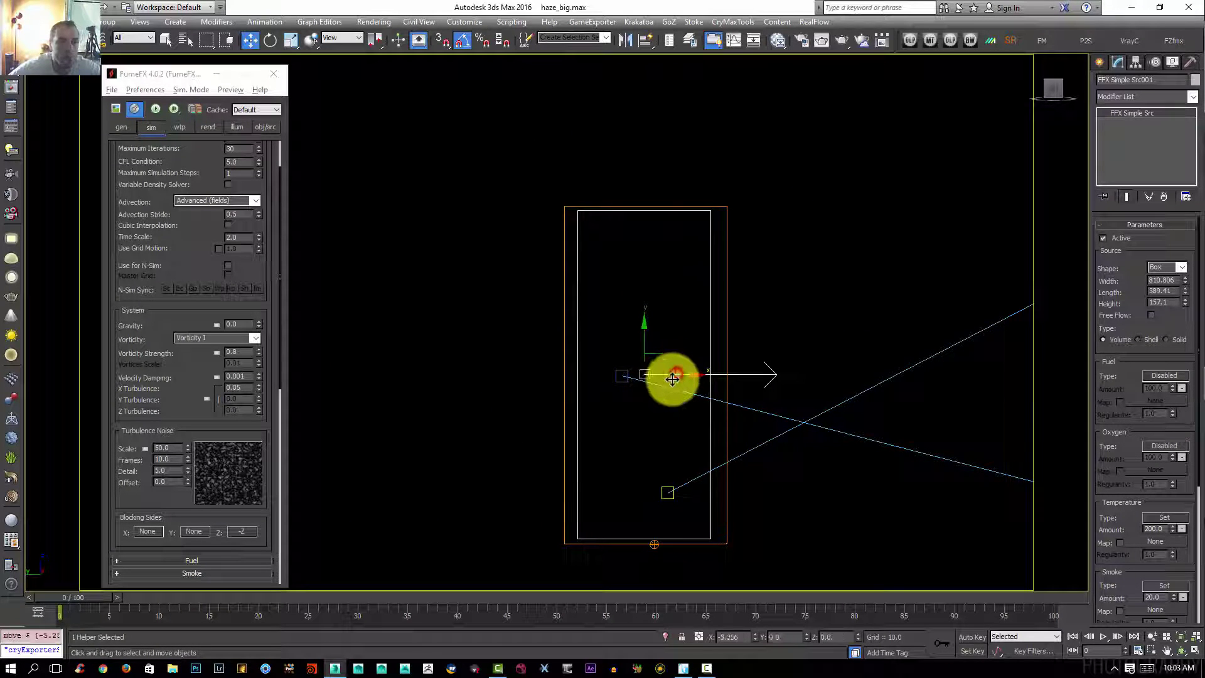
key(p)
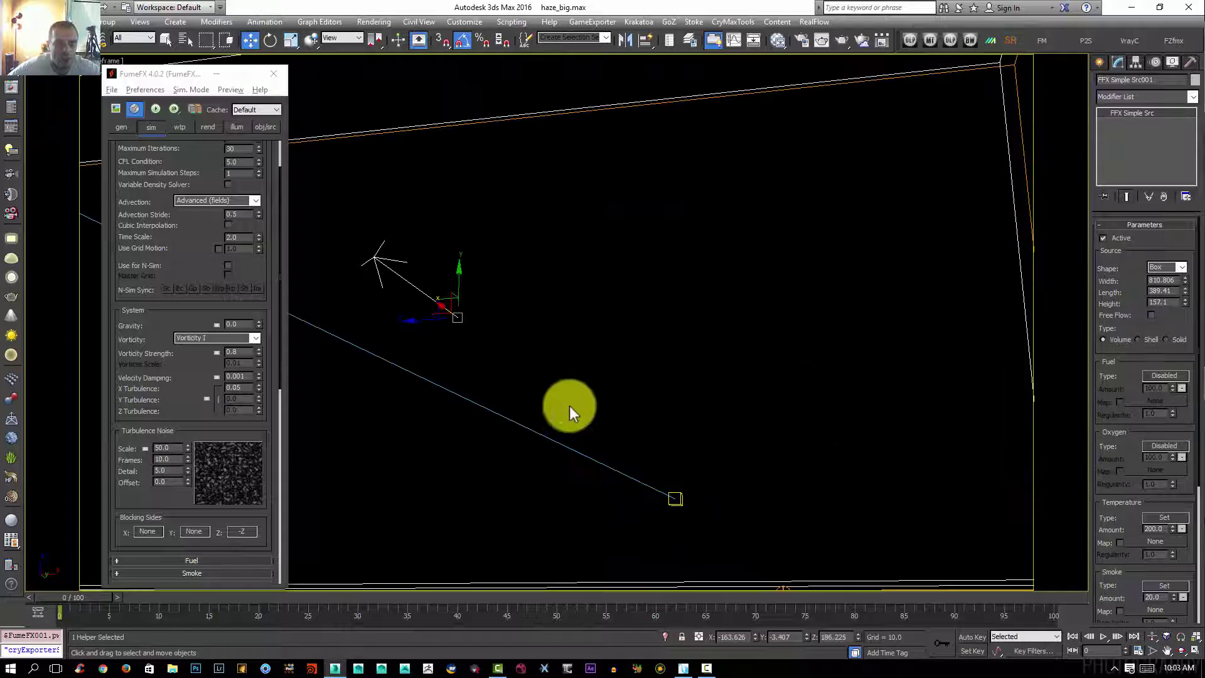
Open the source's Smoke Amount settings, enable Auto Key and scrub the timeline.
click(264, 126)
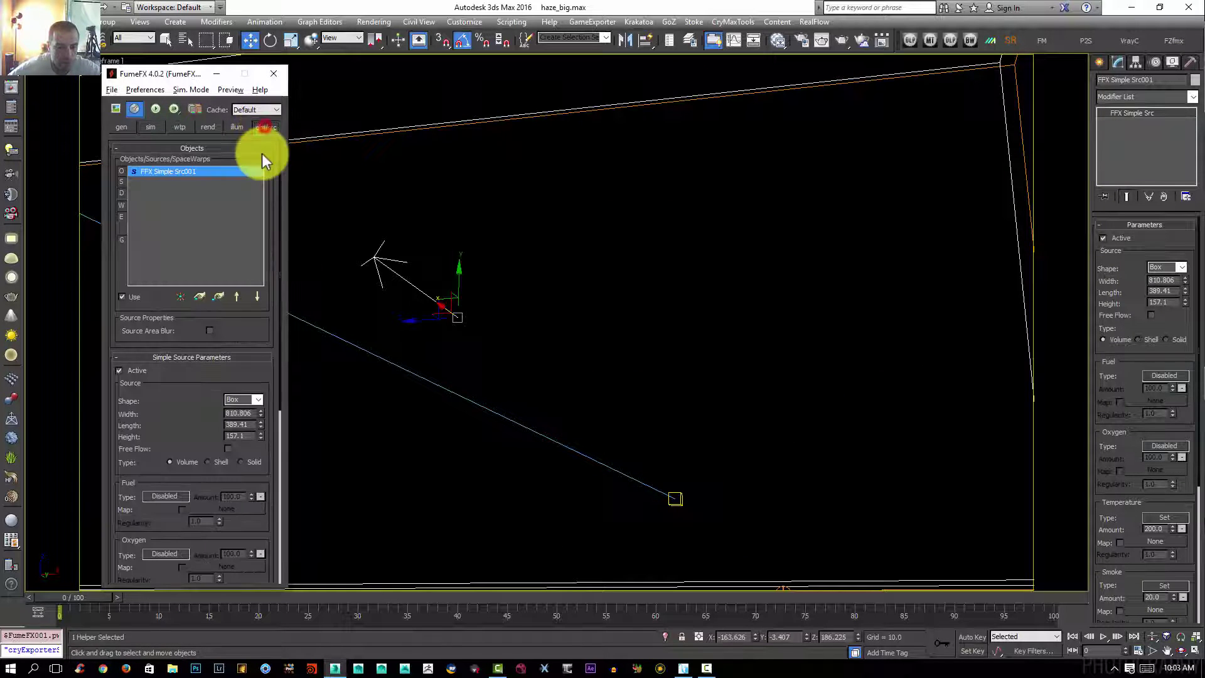
drag(189, 427, 219, 149)
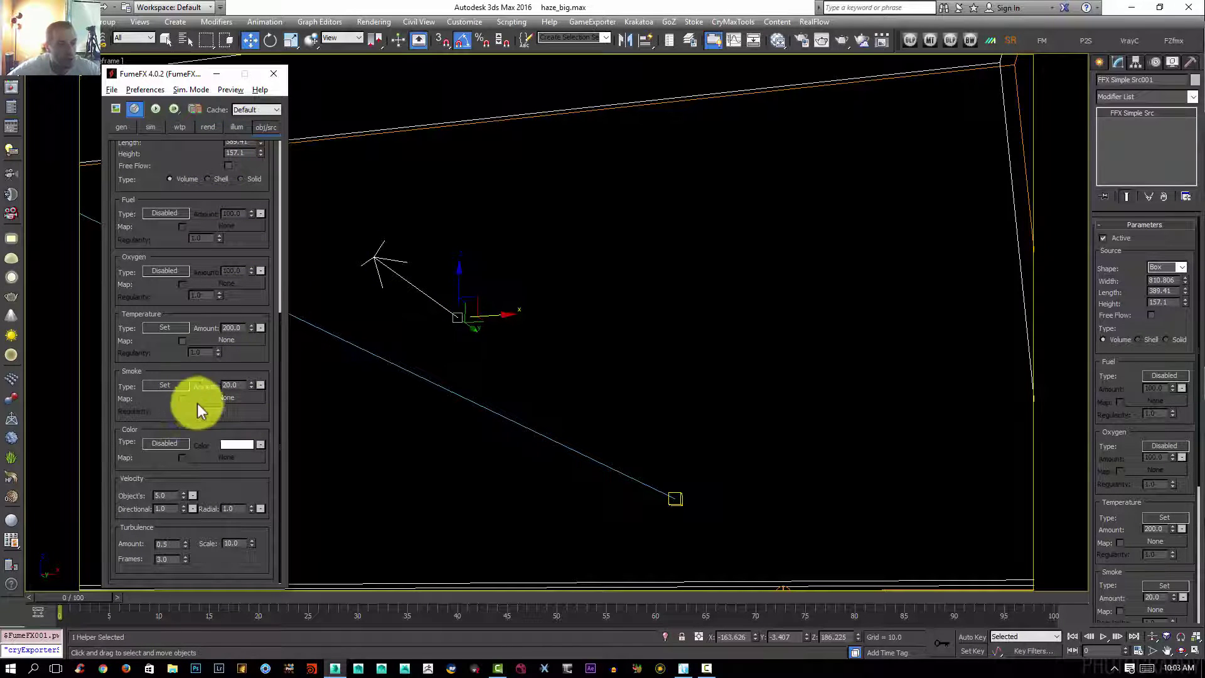
click(234, 385)
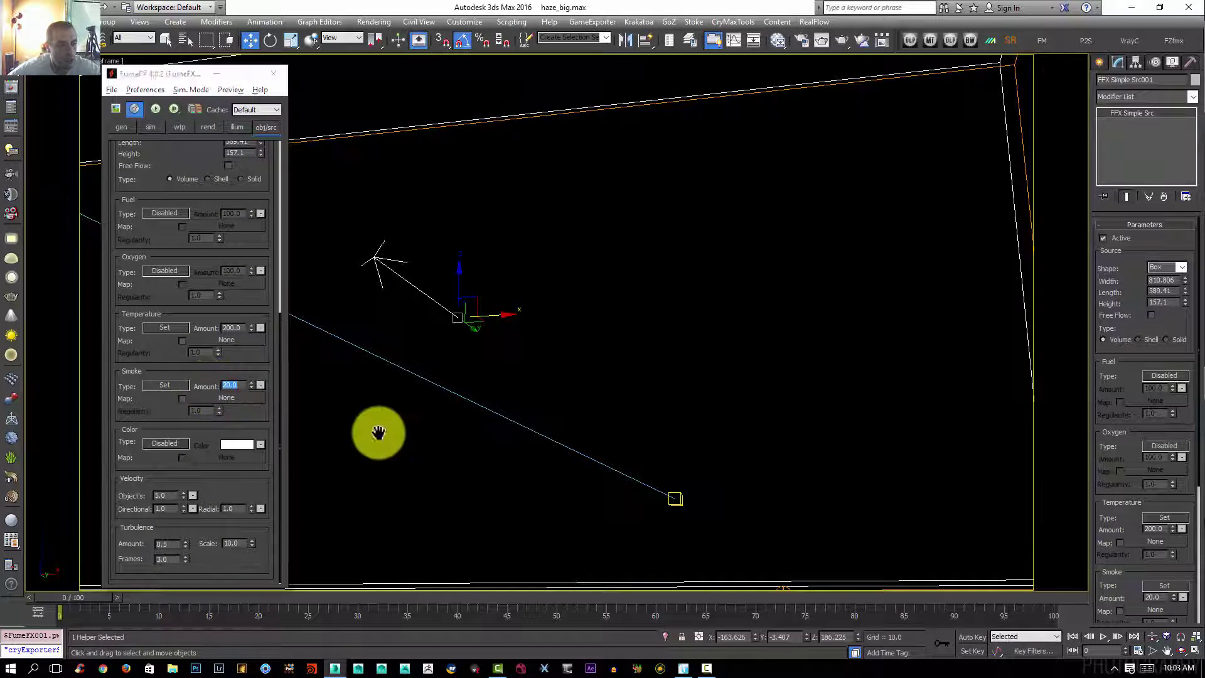
key(n)
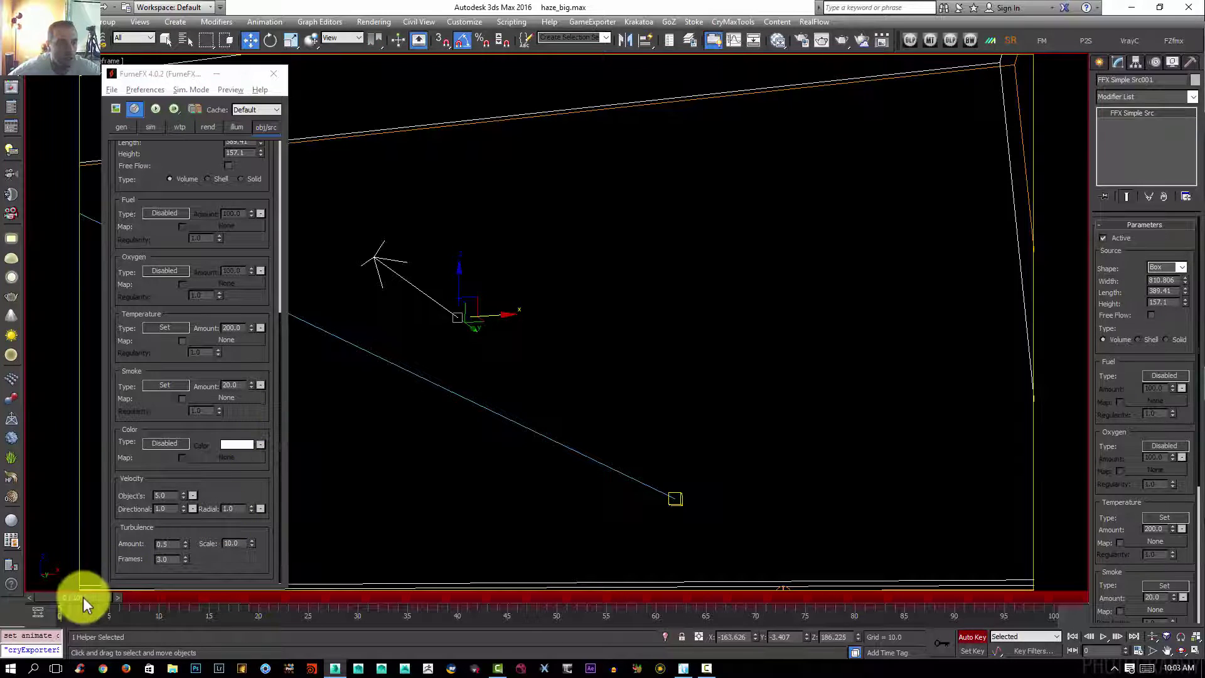
drag(83, 597, 129, 597)
key(w)
mouse_move(251, 385)
mouse_down()
mouse_move(243, 405)
mouse_move(250, 387)
mouse_up()
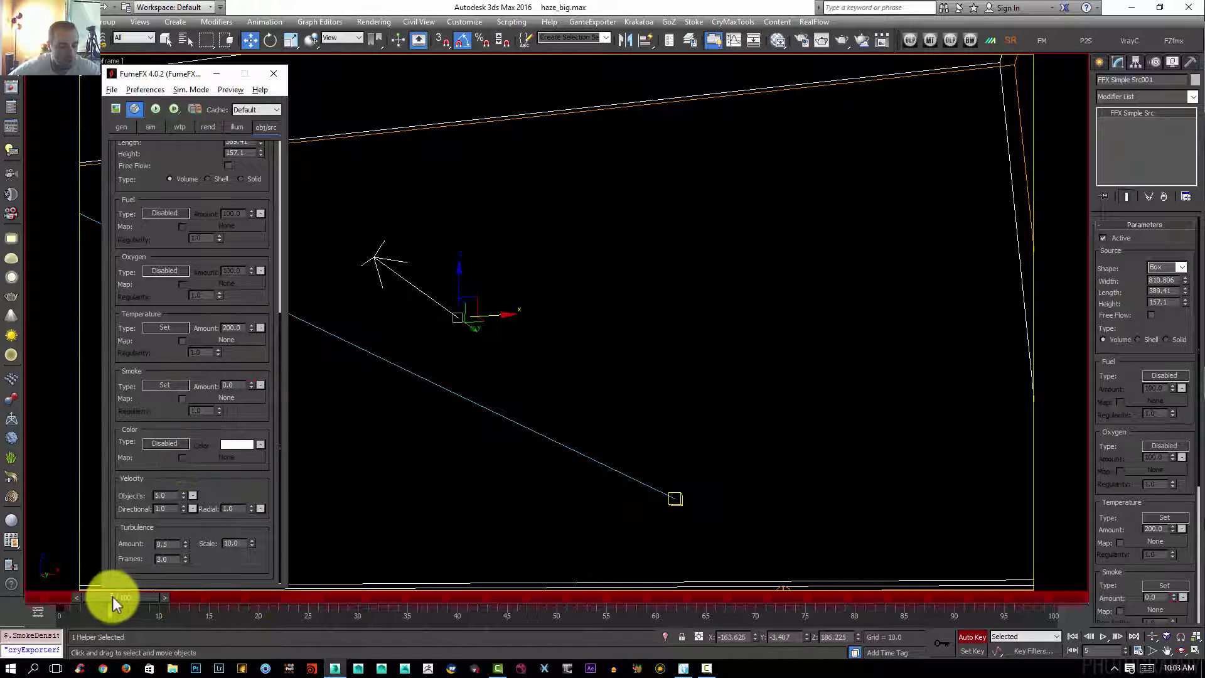
Key the Smoke Amount at frame 4, then move that key back to frame 0.
drag(112, 596, 102, 597)
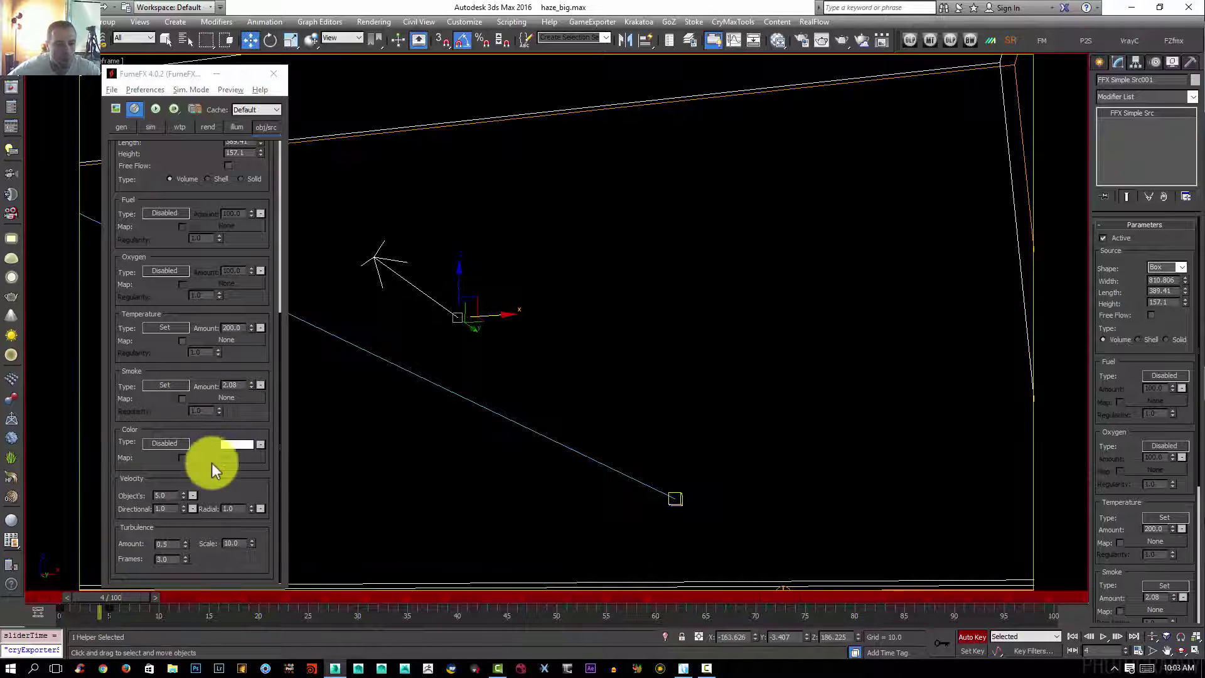
click(243, 385)
text(10)
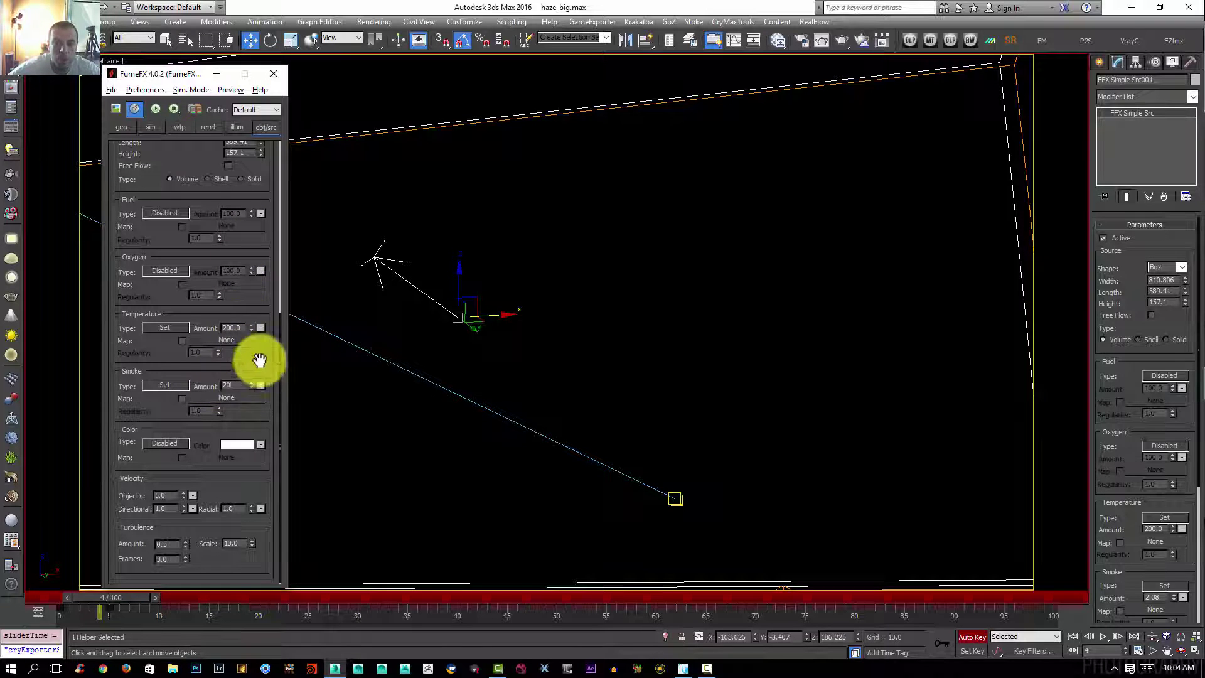
right_click(252, 386)
key(ctrl+z)
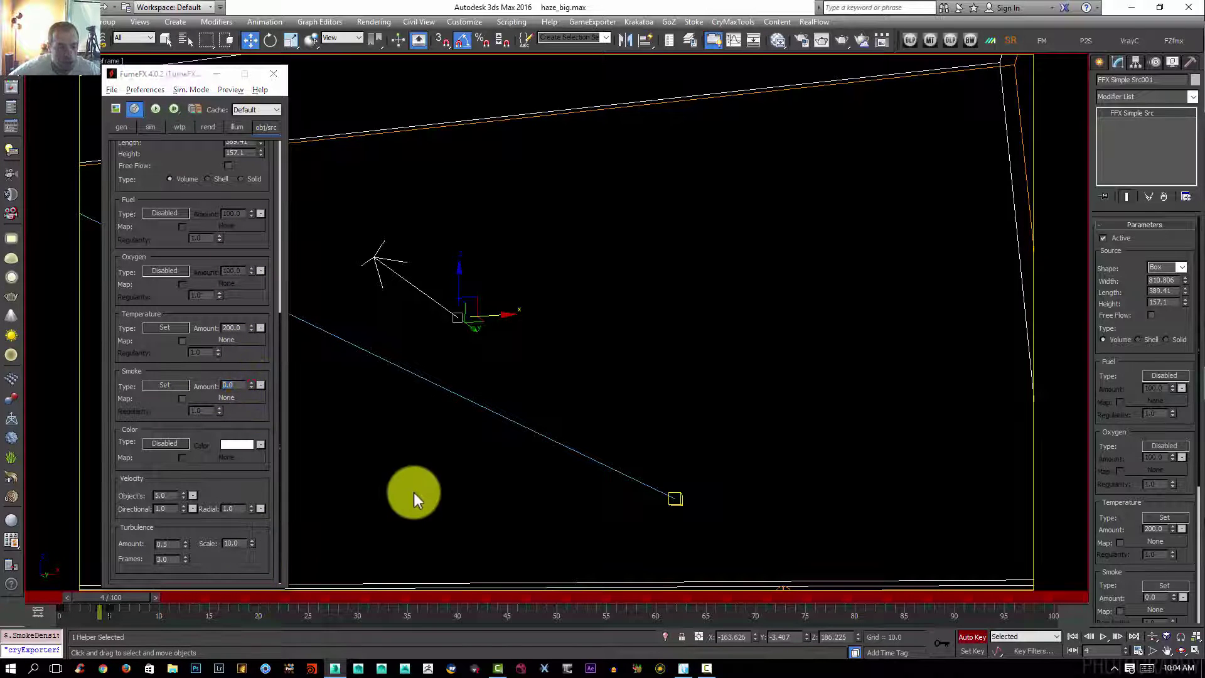
click(105, 619)
drag(107, 611, 61, 609)
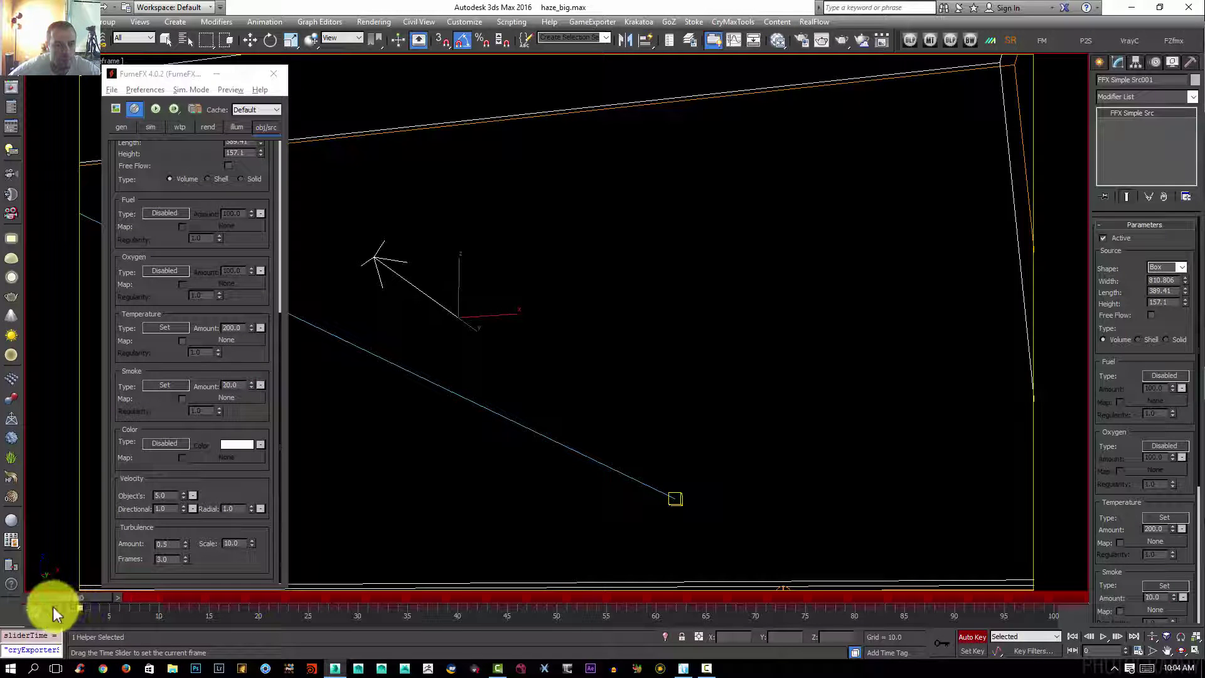
Turn off Auto Key and set the source Temperature to Set.
key(w)
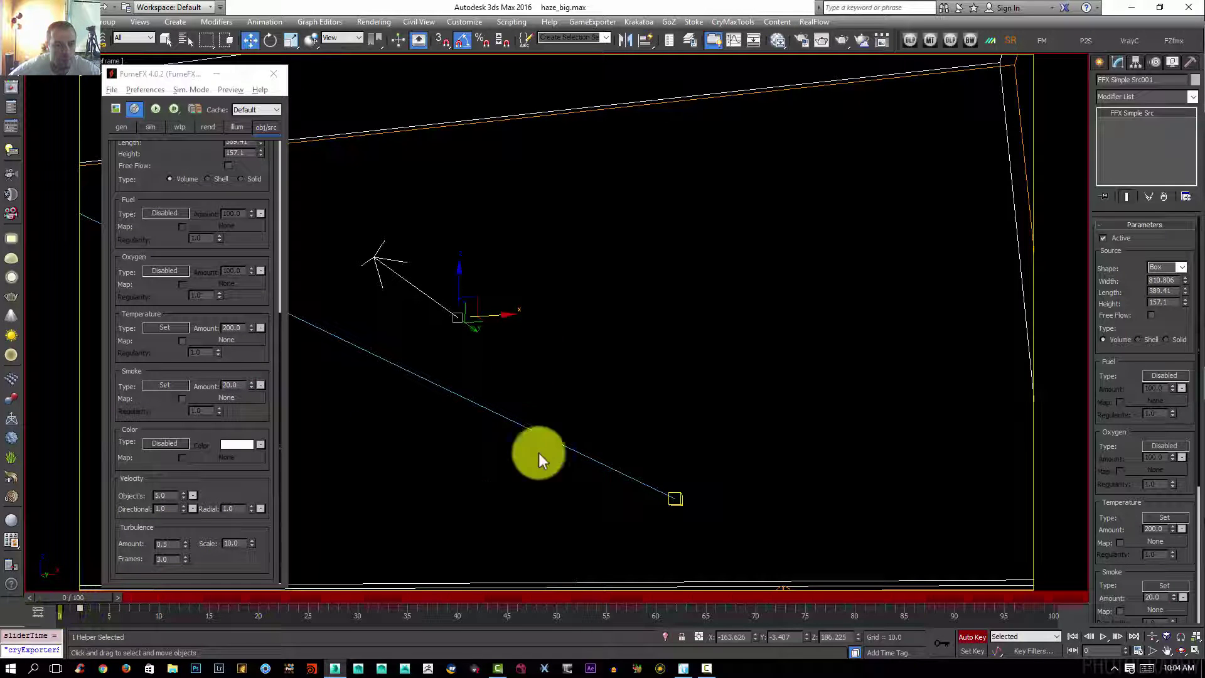
click(970, 636)
click(183, 336)
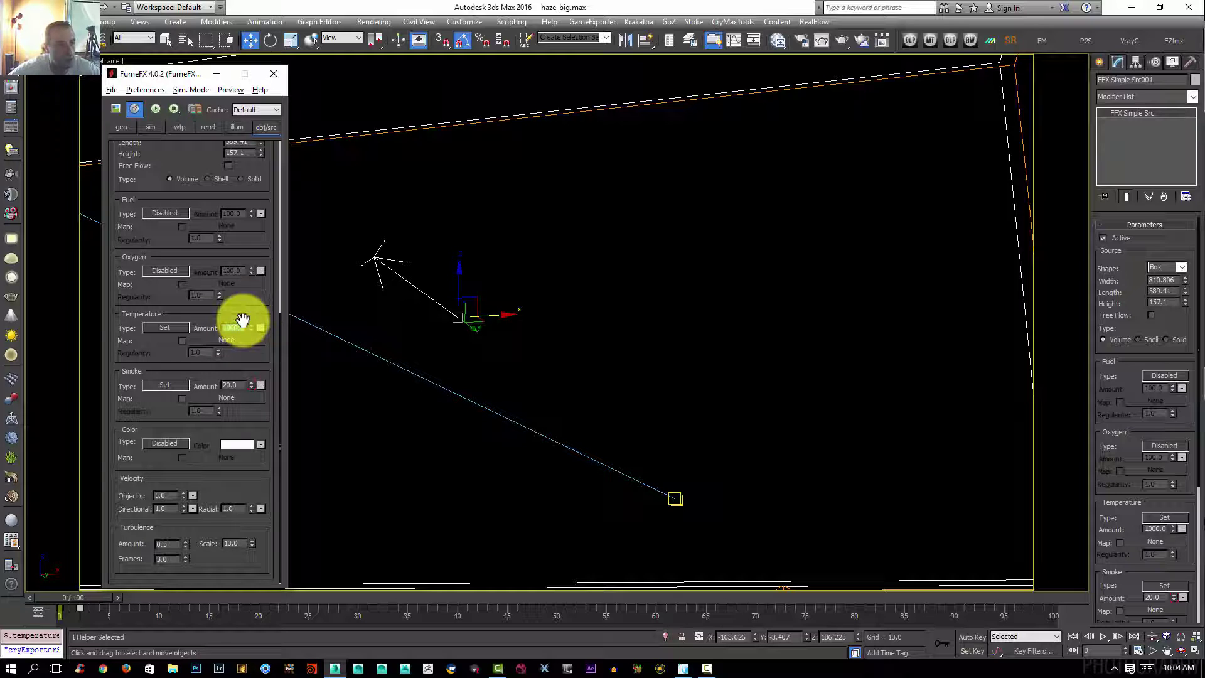
Set X Turbulence to 1.0 and Turbulence Noise Scale to 80 in the simulation settings.
click(156, 124)
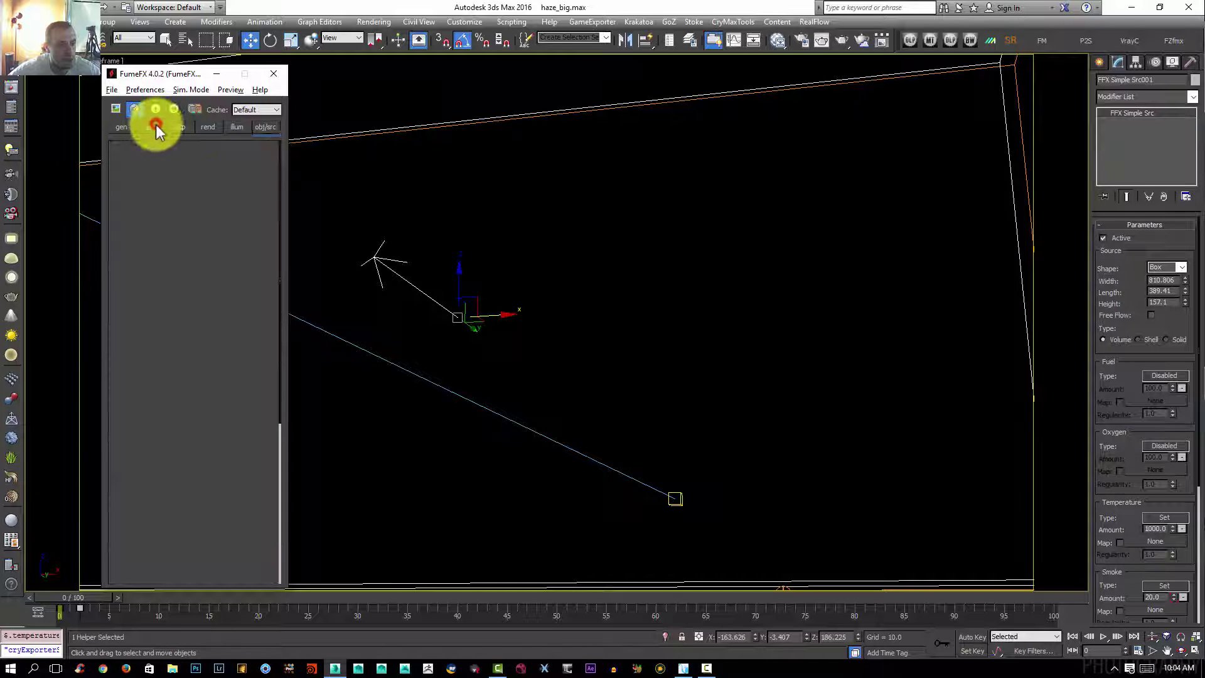
drag(247, 440, 201, 440)
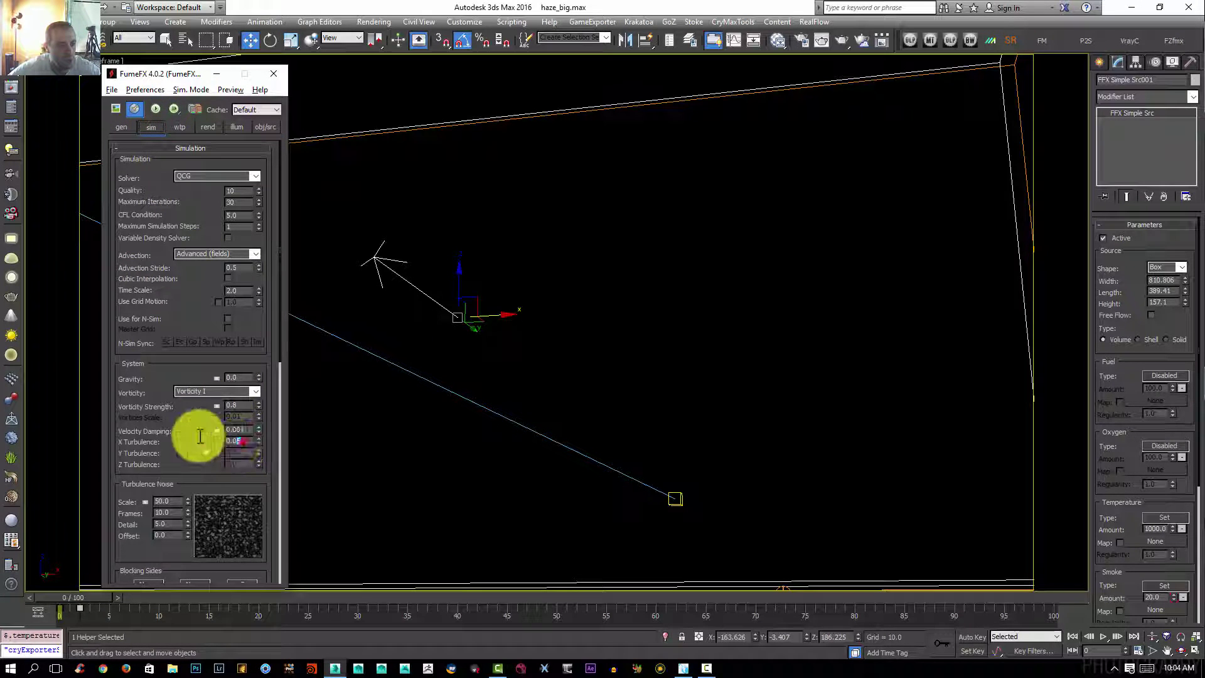
text(1)
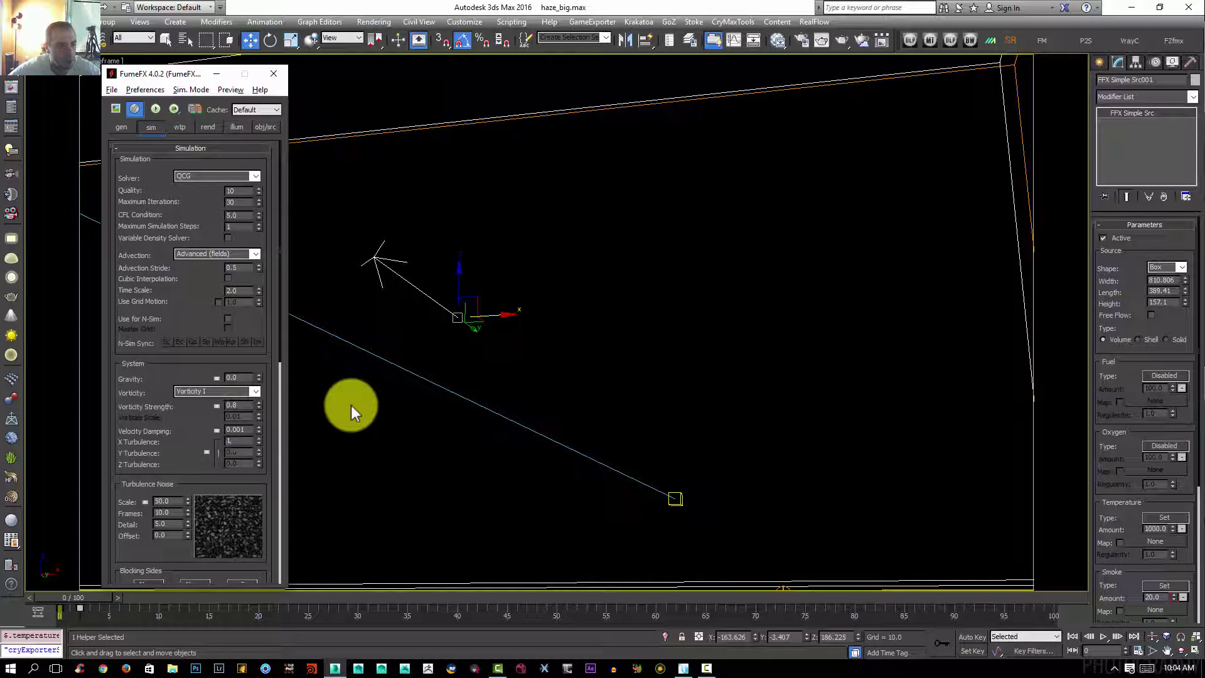
key(Return)
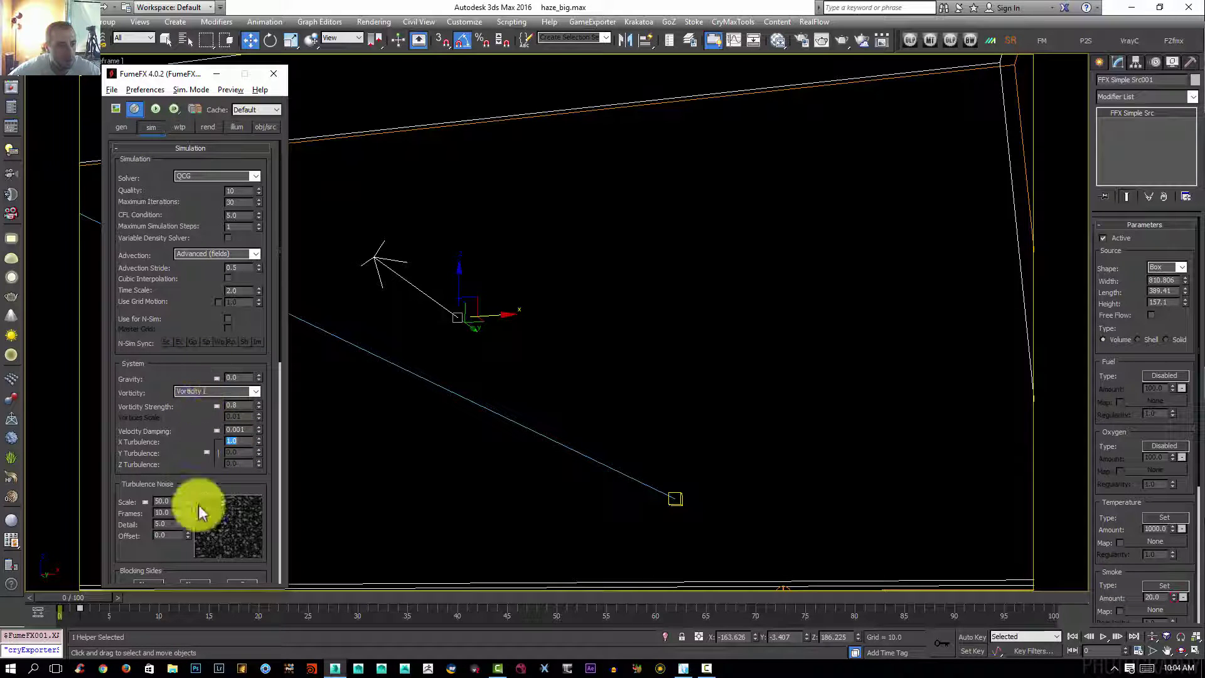
double_click(173, 501)
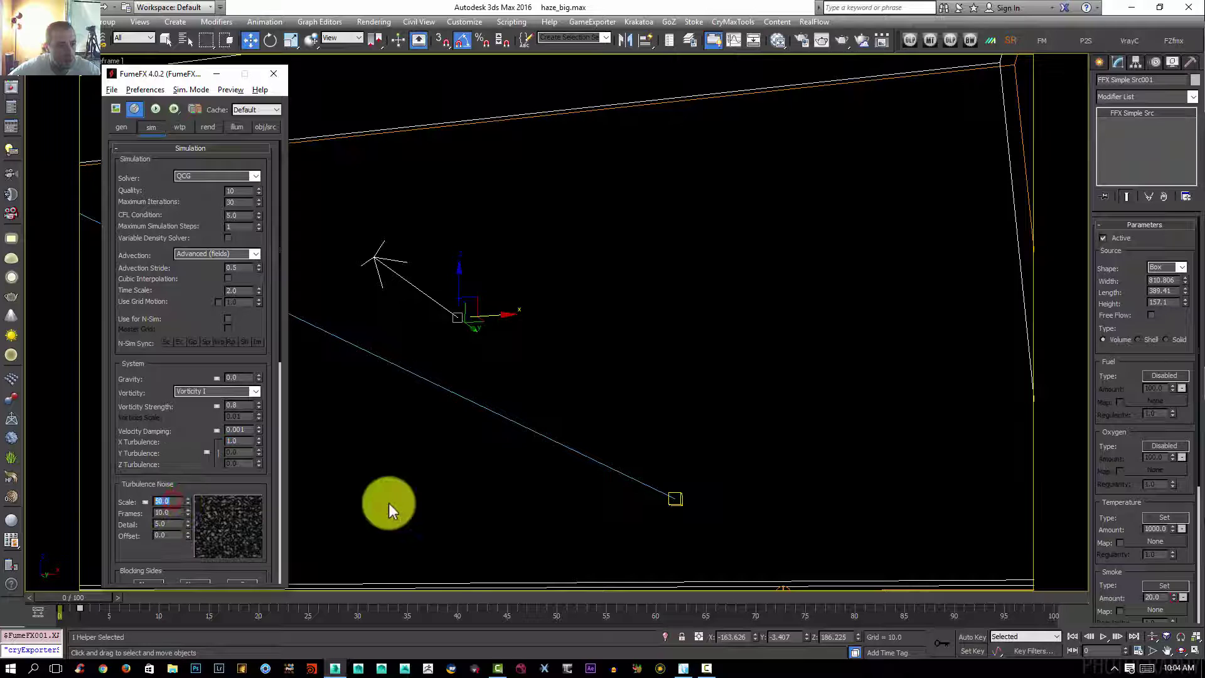
text(80)
key(Return)
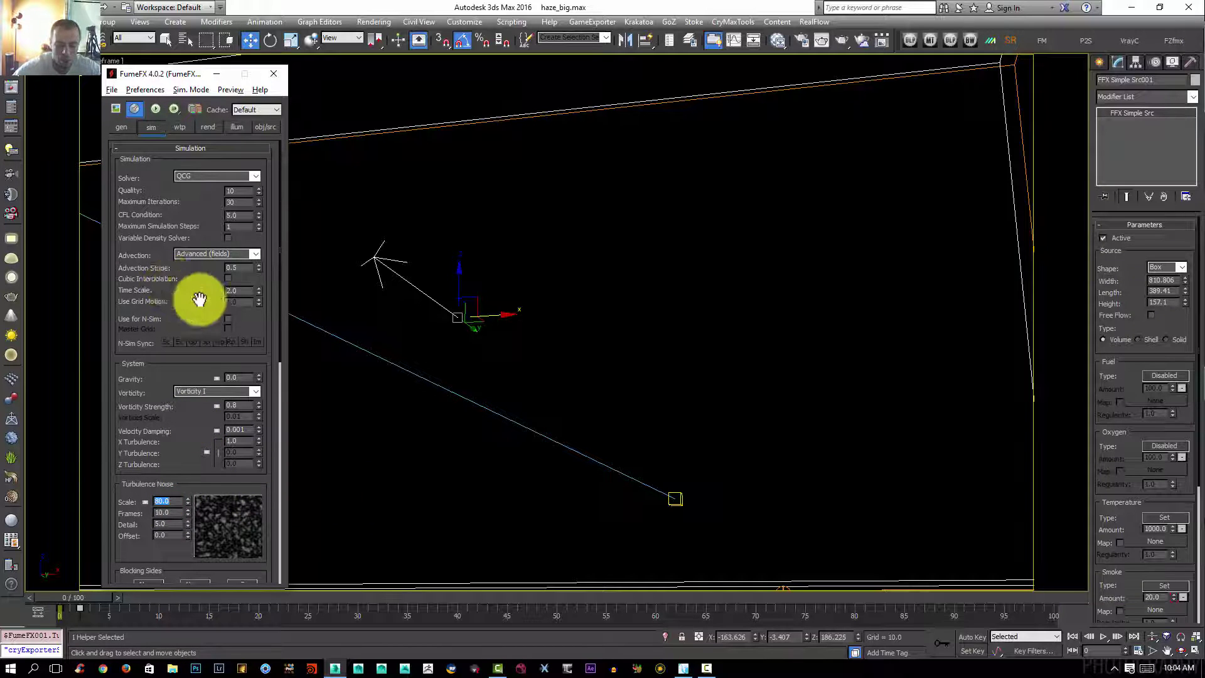
drag(194, 301, 204, 258)
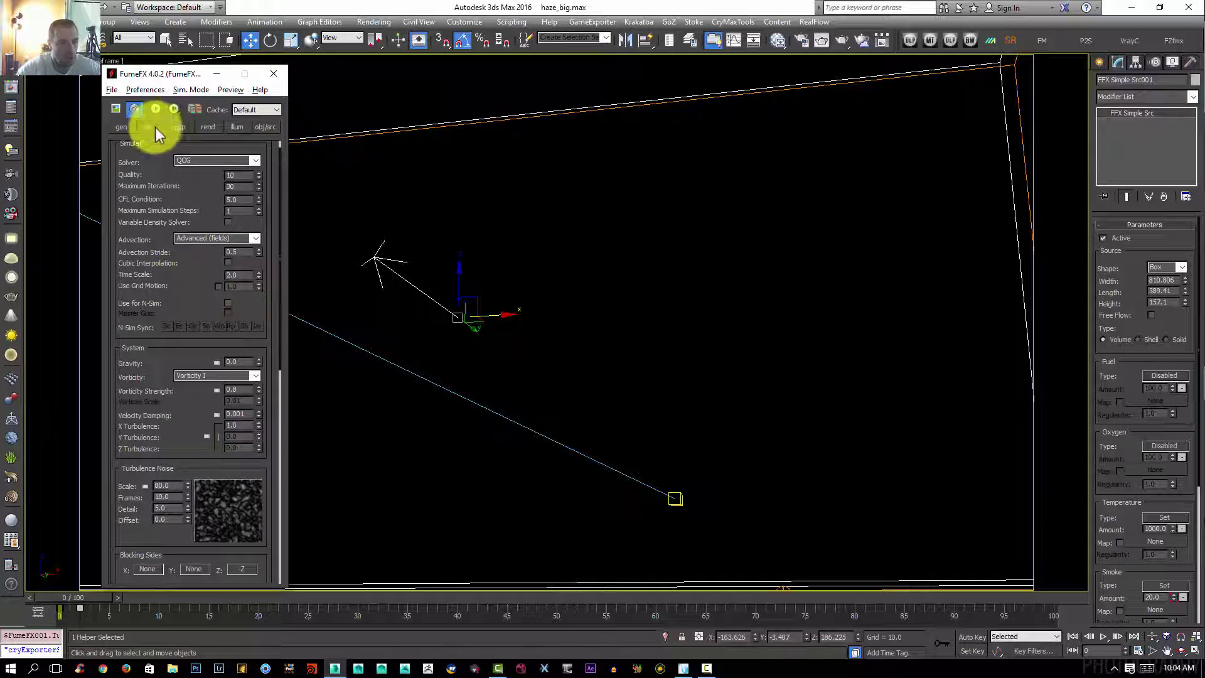
Enter a coarser General Parameters grid Spacing, reducing the grid to 421 × 96 × 200.
click(123, 126)
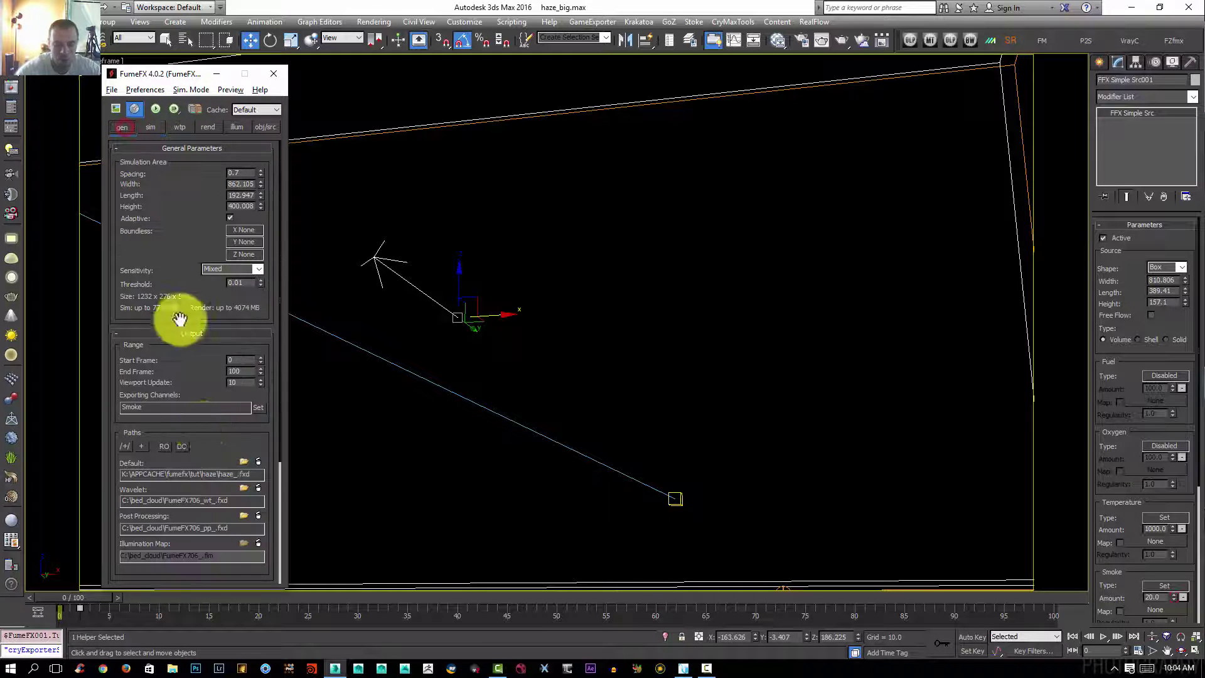
double_click(241, 173)
text(1.5)
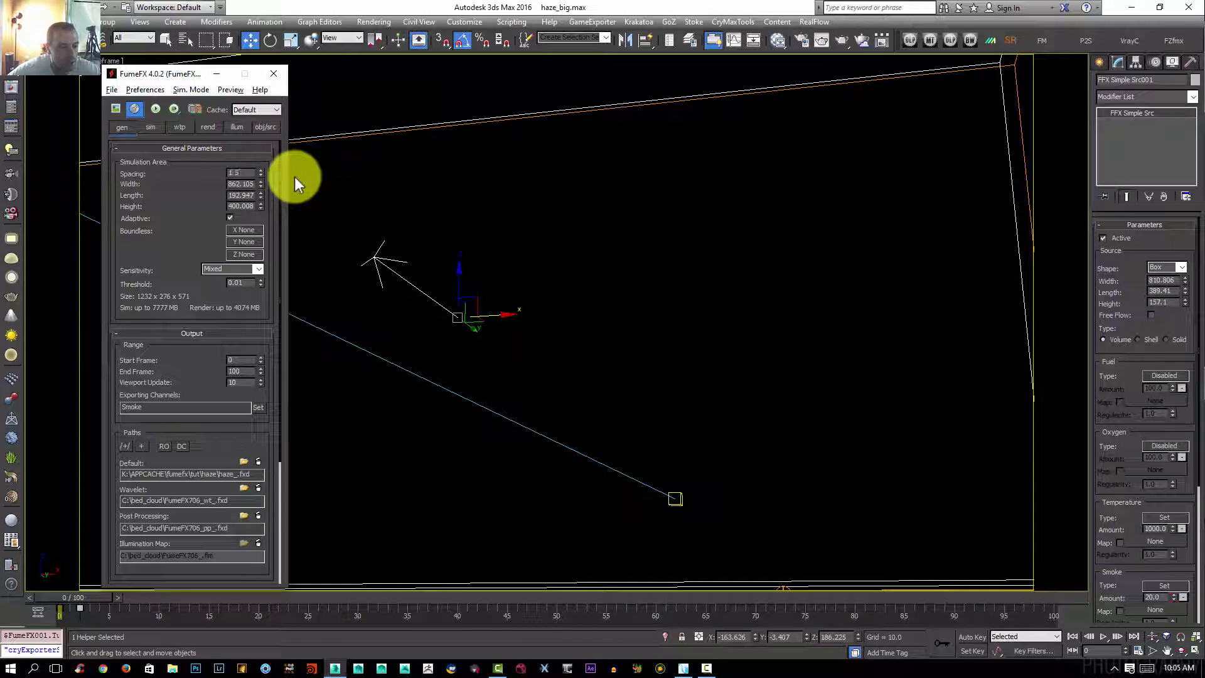
key(Return)
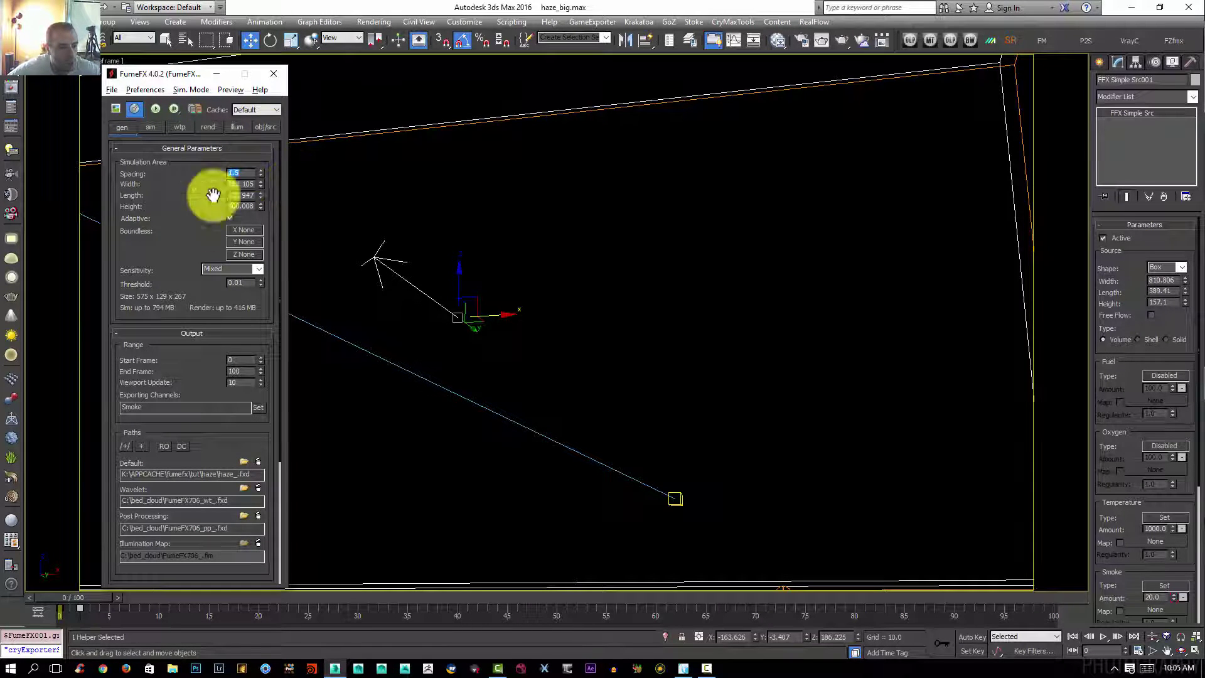
click(234, 167)
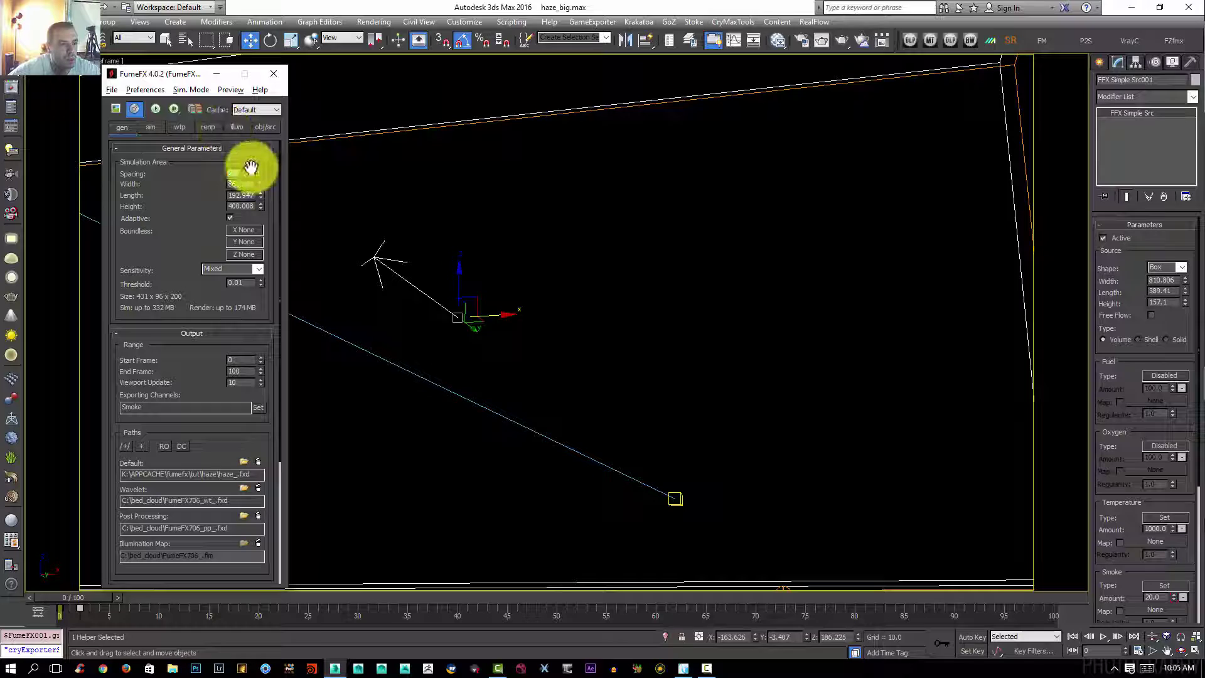
Start the FumeFX simulation, show its Output Preview and move the progress windows aside.
click(156, 108)
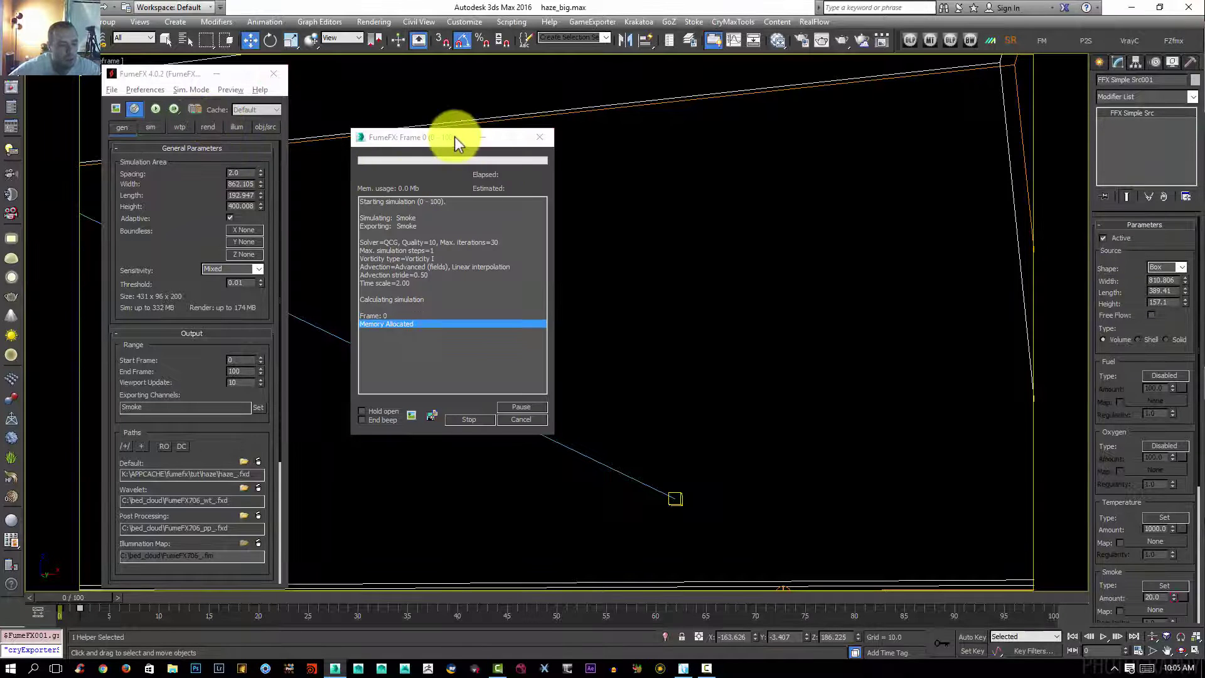
click(411, 415)
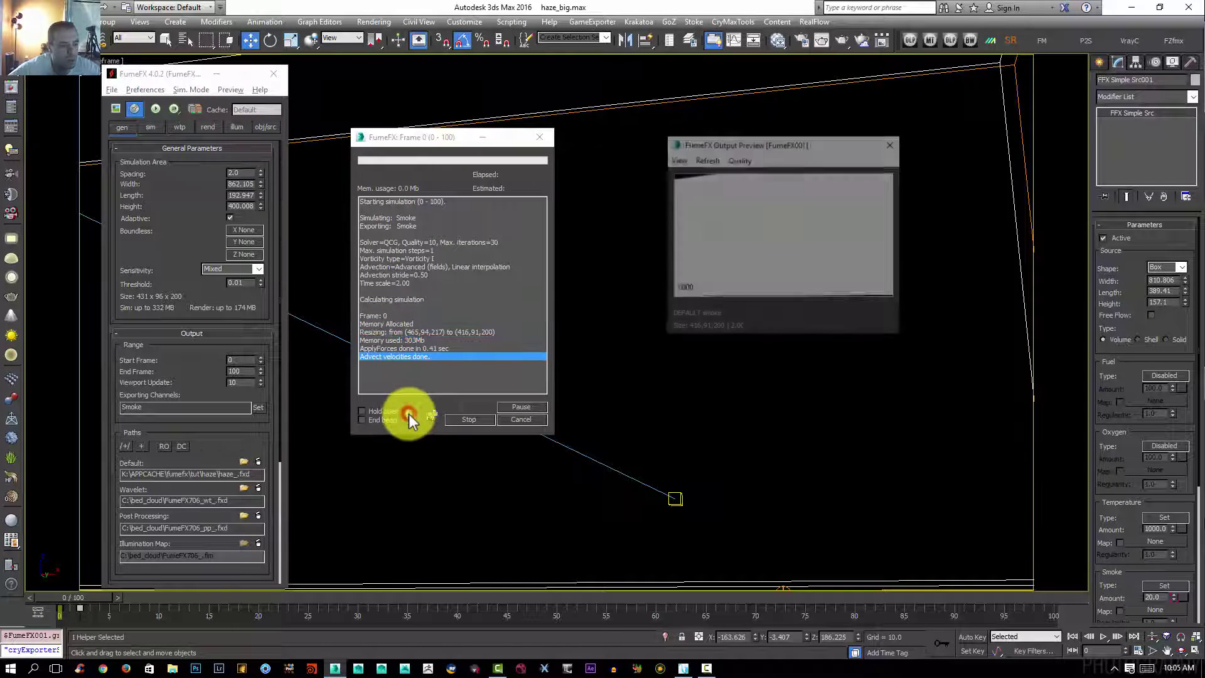
drag(428, 138, 292, 140)
drag(758, 149, 668, 151)
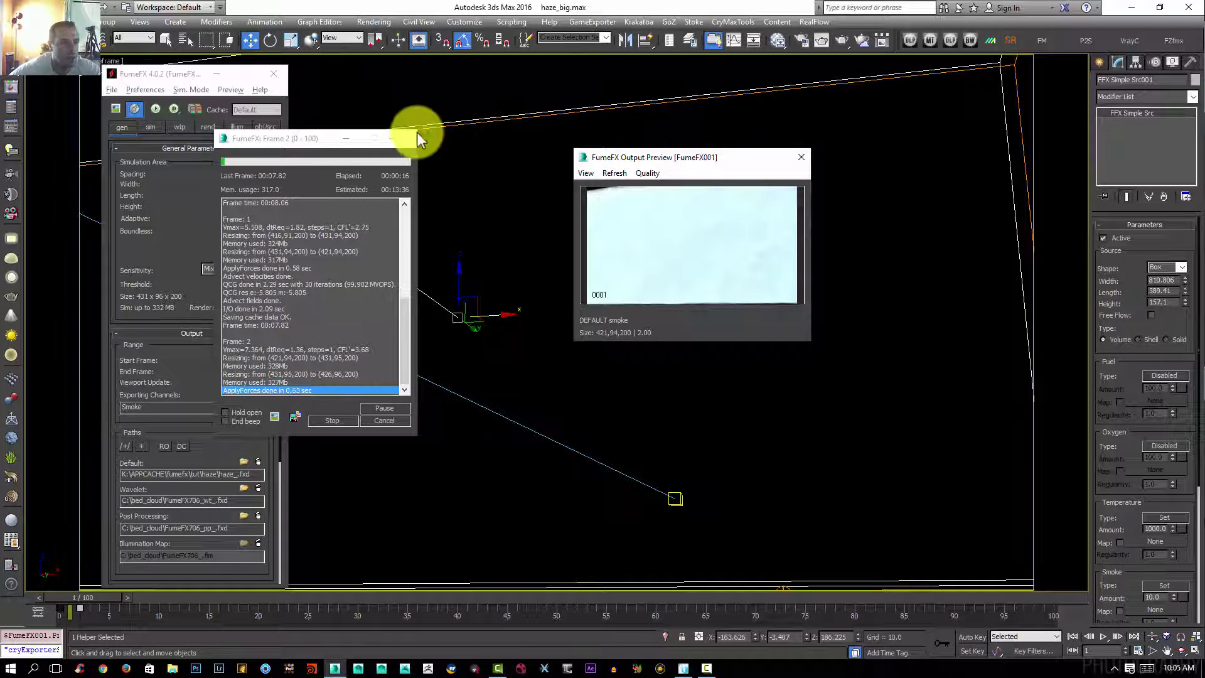
drag(291, 141, 397, 115)
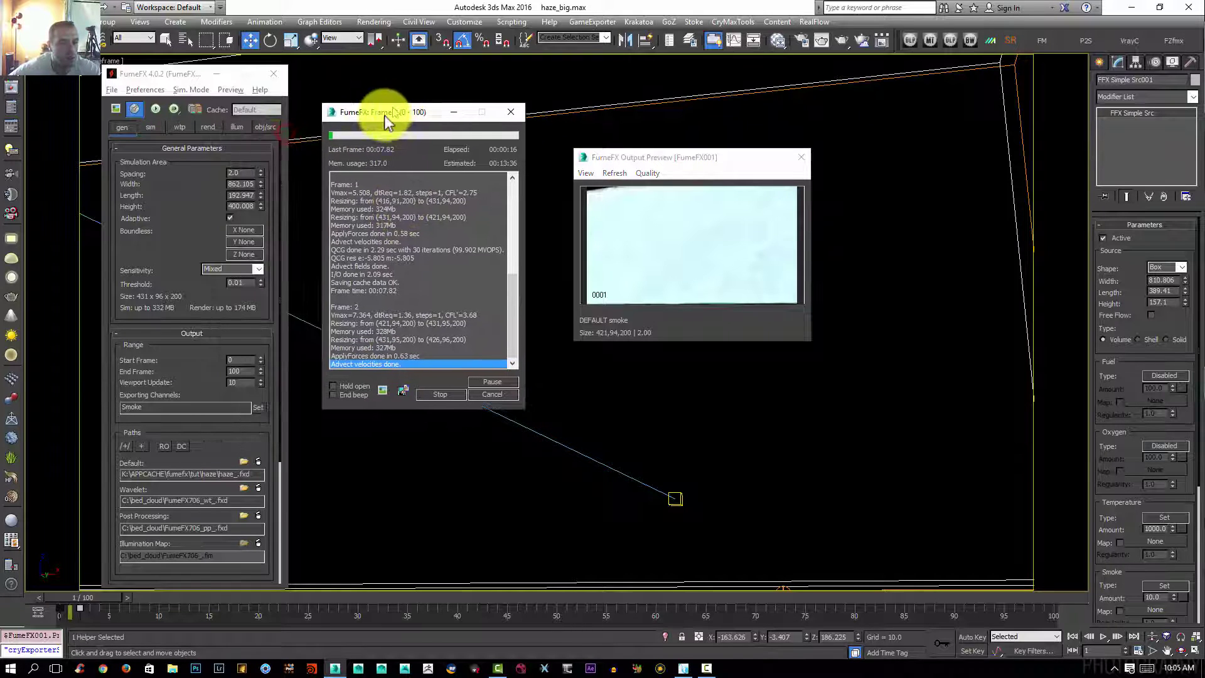
Set the Smoke rollout Opacity to 0.05 while the simulation runs to completion.
click(210, 126)
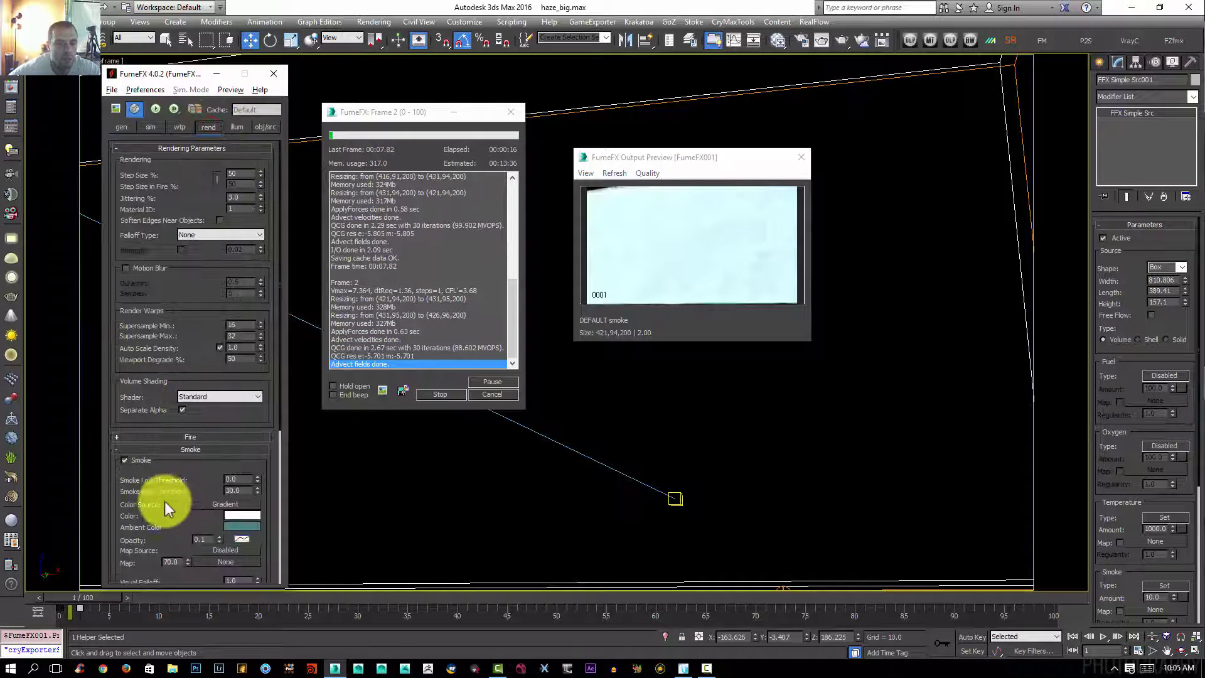
drag(175, 510, 176, 405)
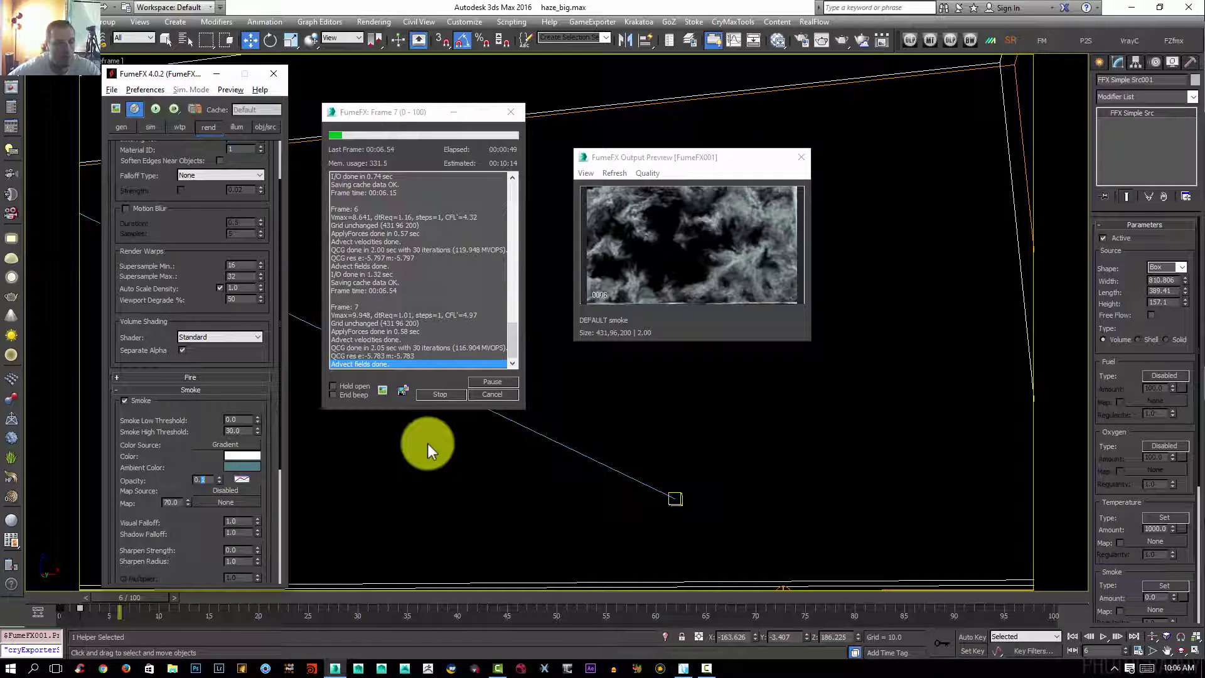
click(210, 480)
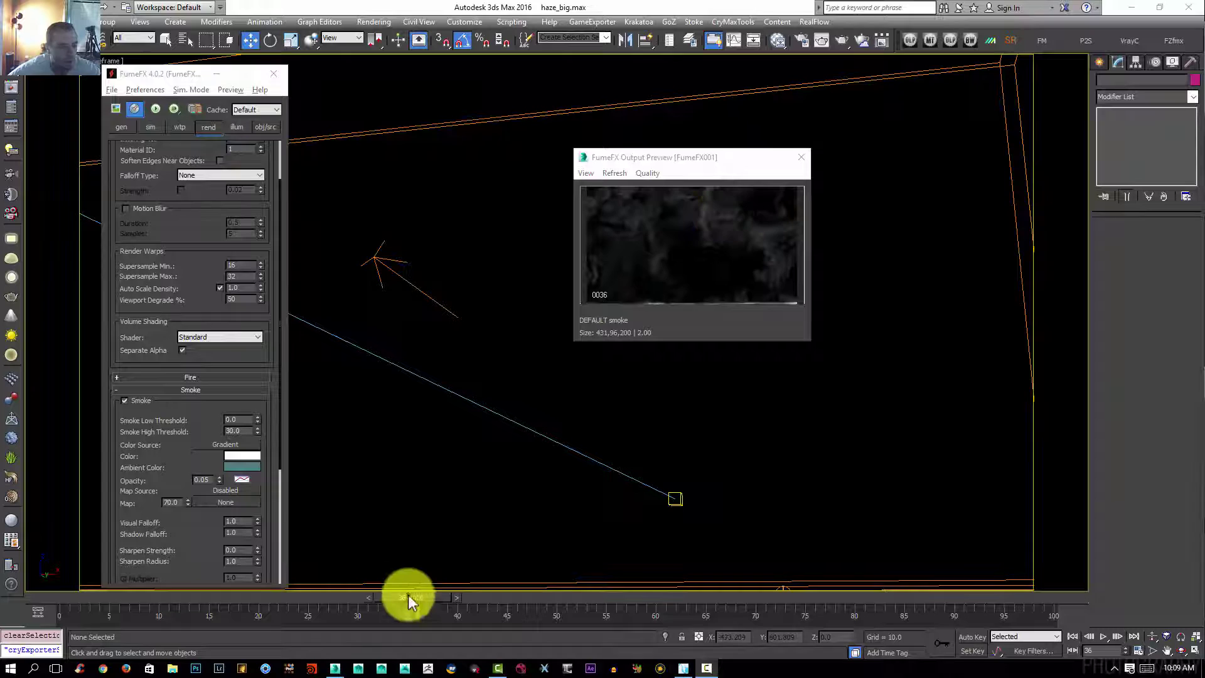
Drag the time slider back to frame 10.
drag(408, 594, 164, 577)
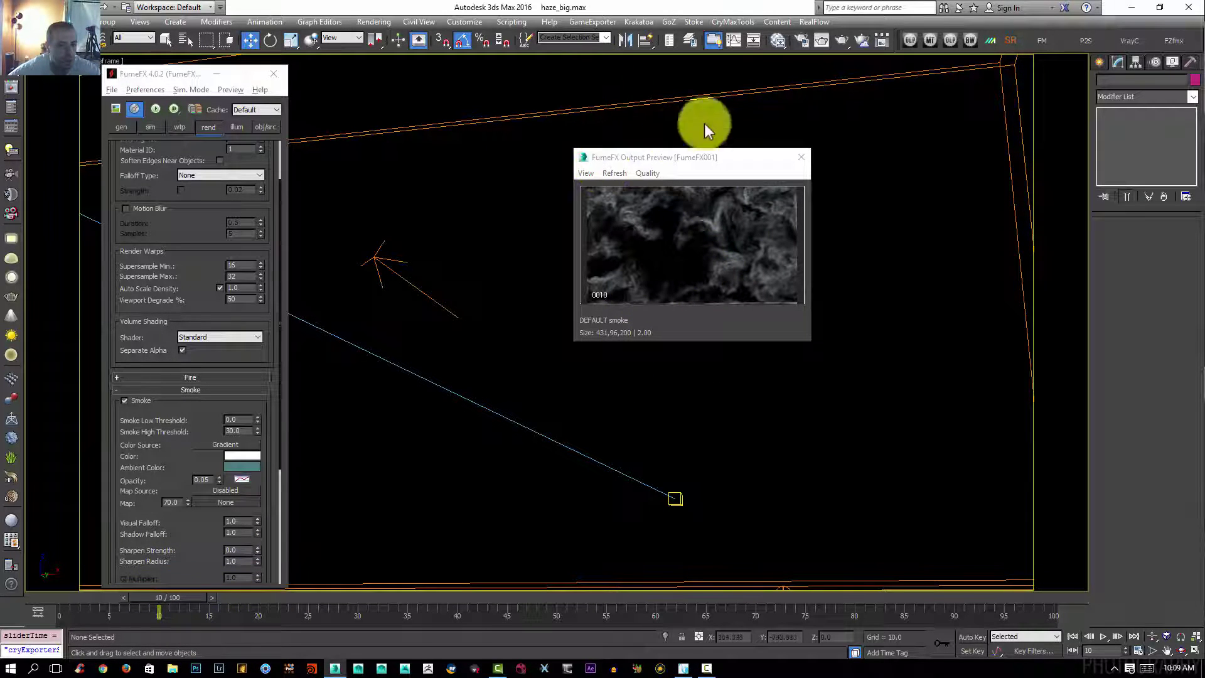
In Render Setup's output file dialog, create a new haze folder on the Desktop.
click(366, 22)
click(377, 75)
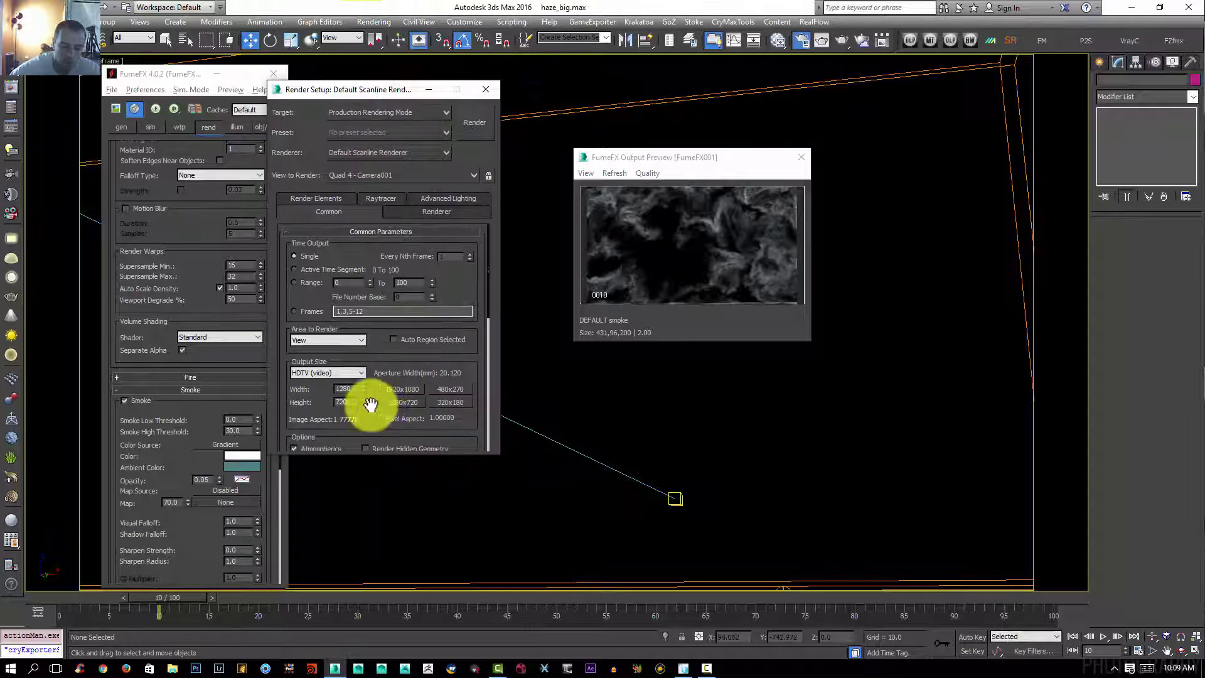
drag(385, 412, 386, 86)
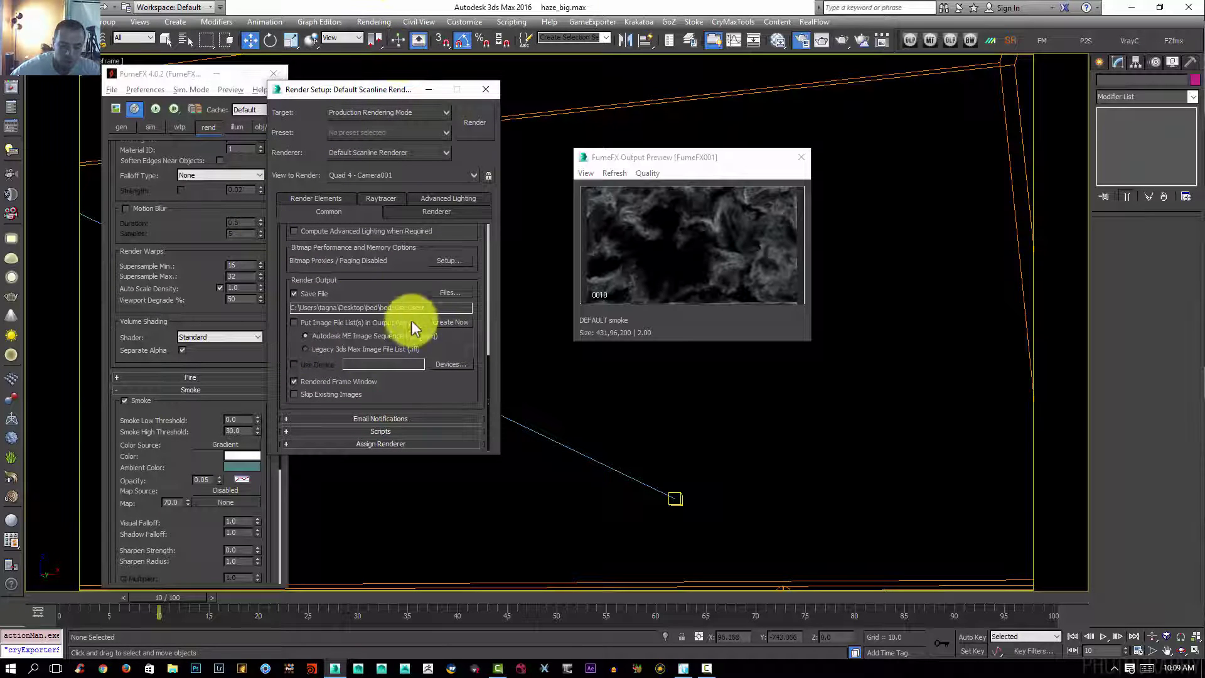
click(437, 293)
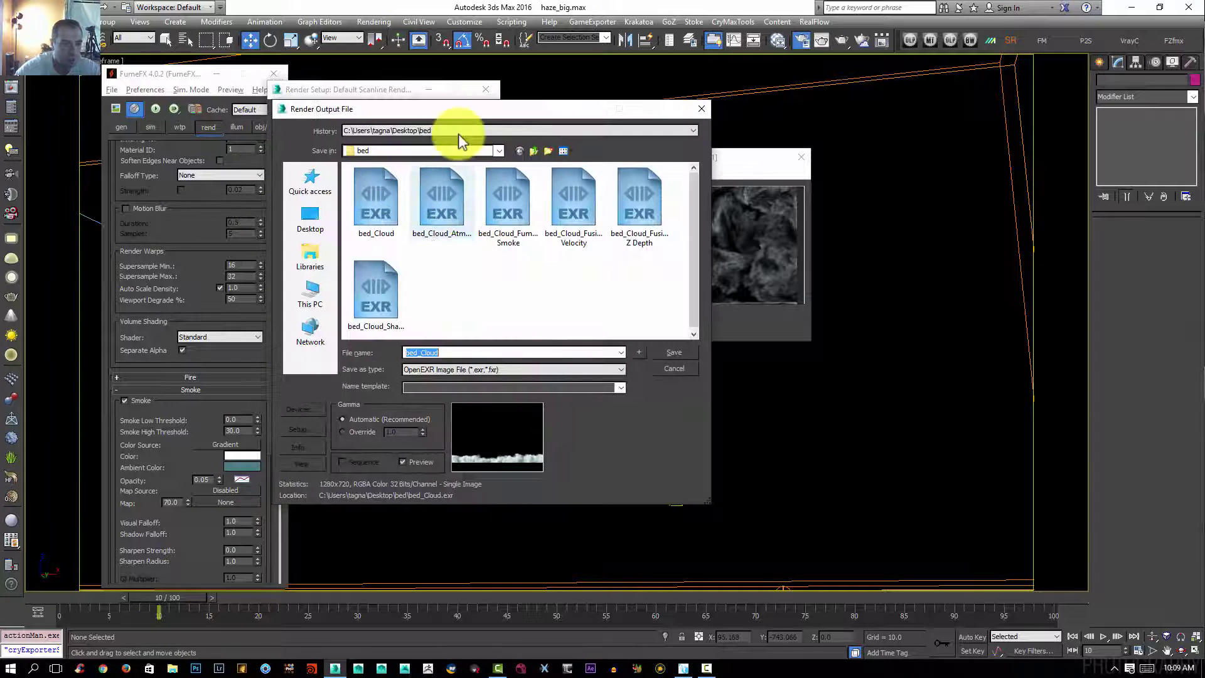
click(533, 151)
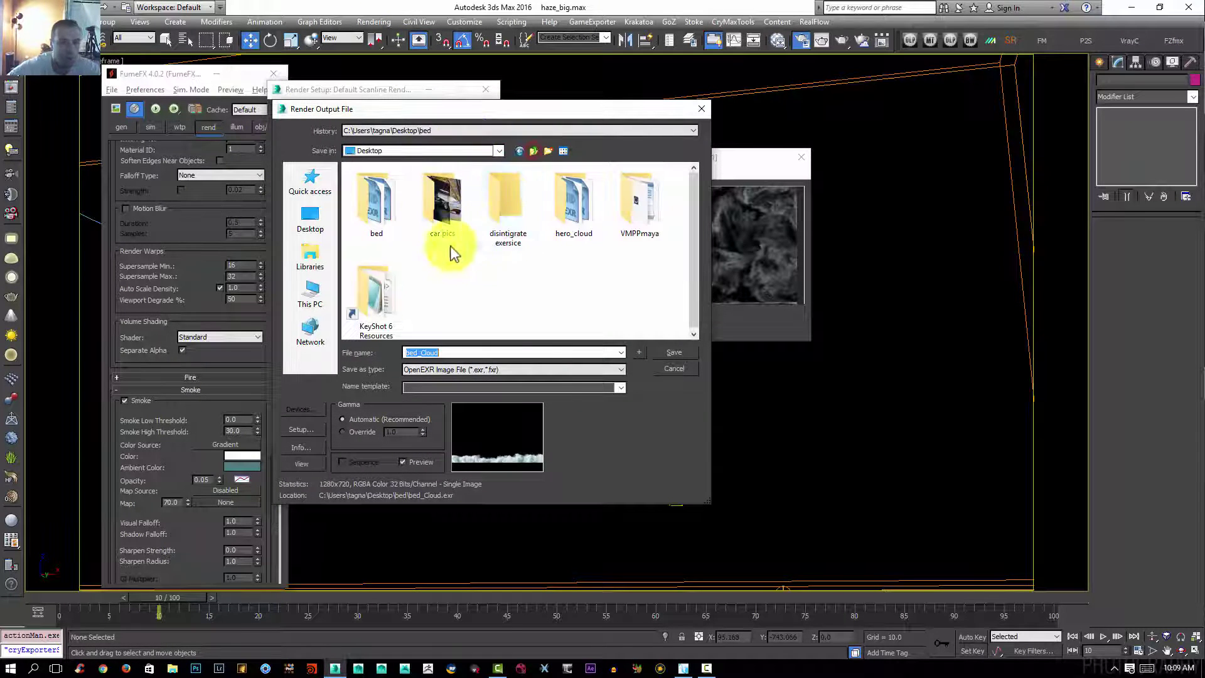
click(549, 151)
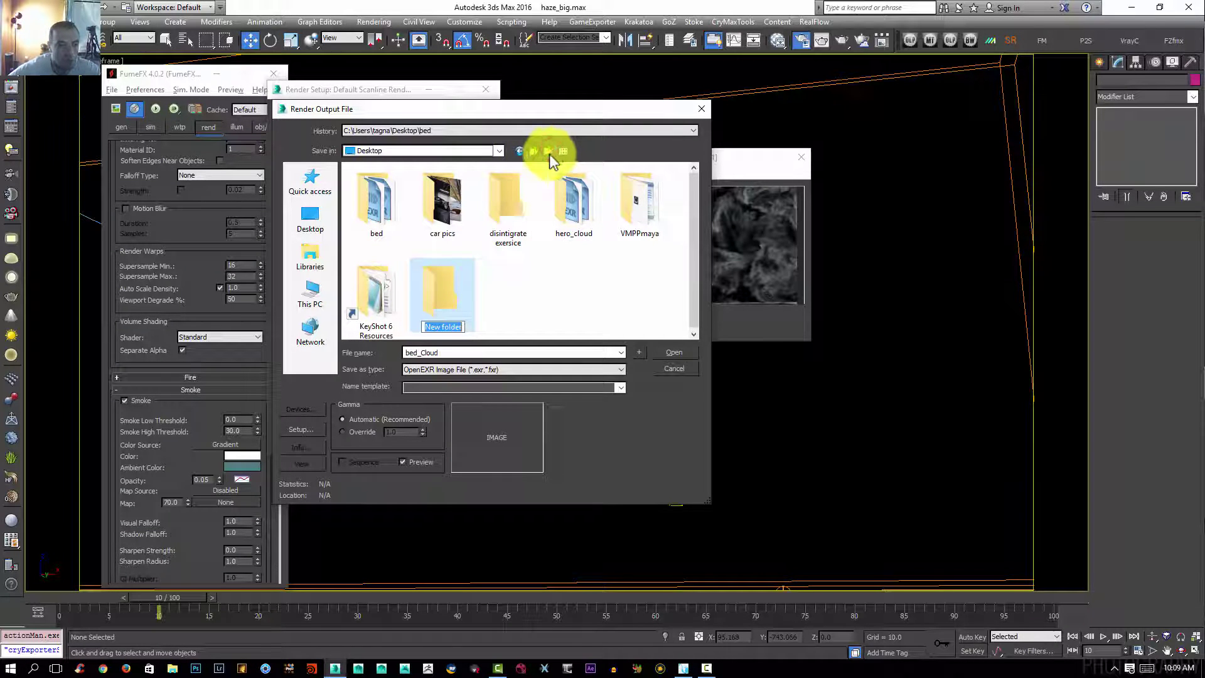
text(haze)
key(Return)
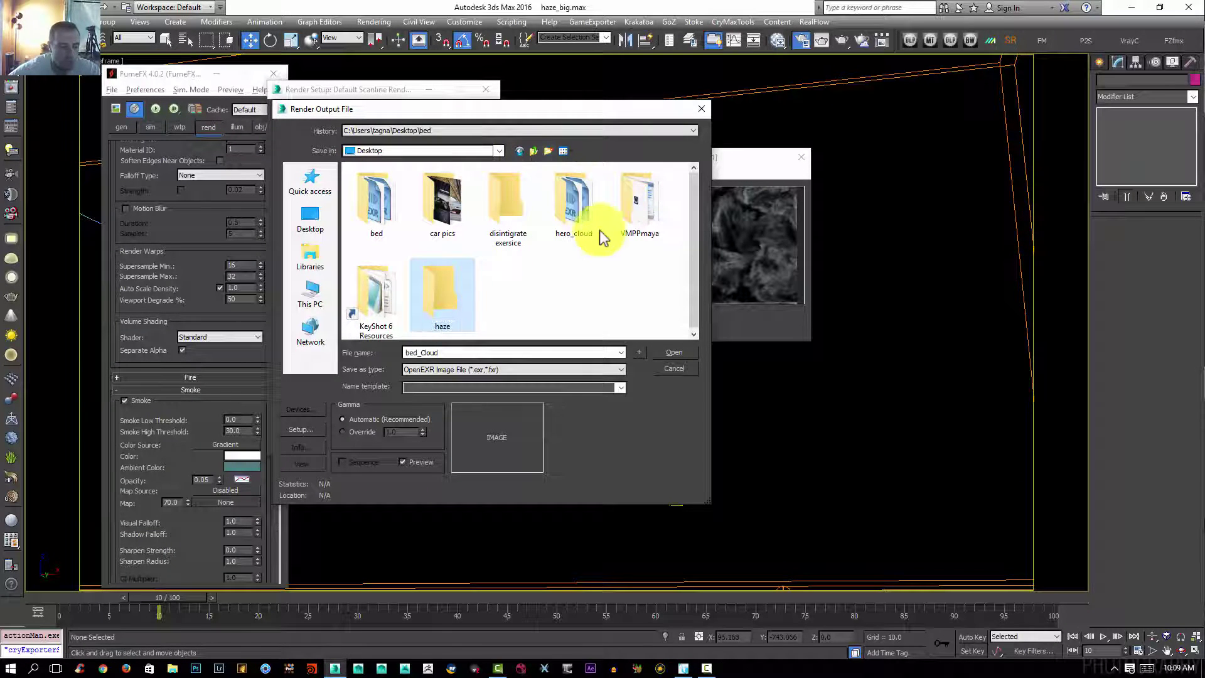
Set the render output to haze_Cloud.exr inside the haze folder.
double_click(431, 300)
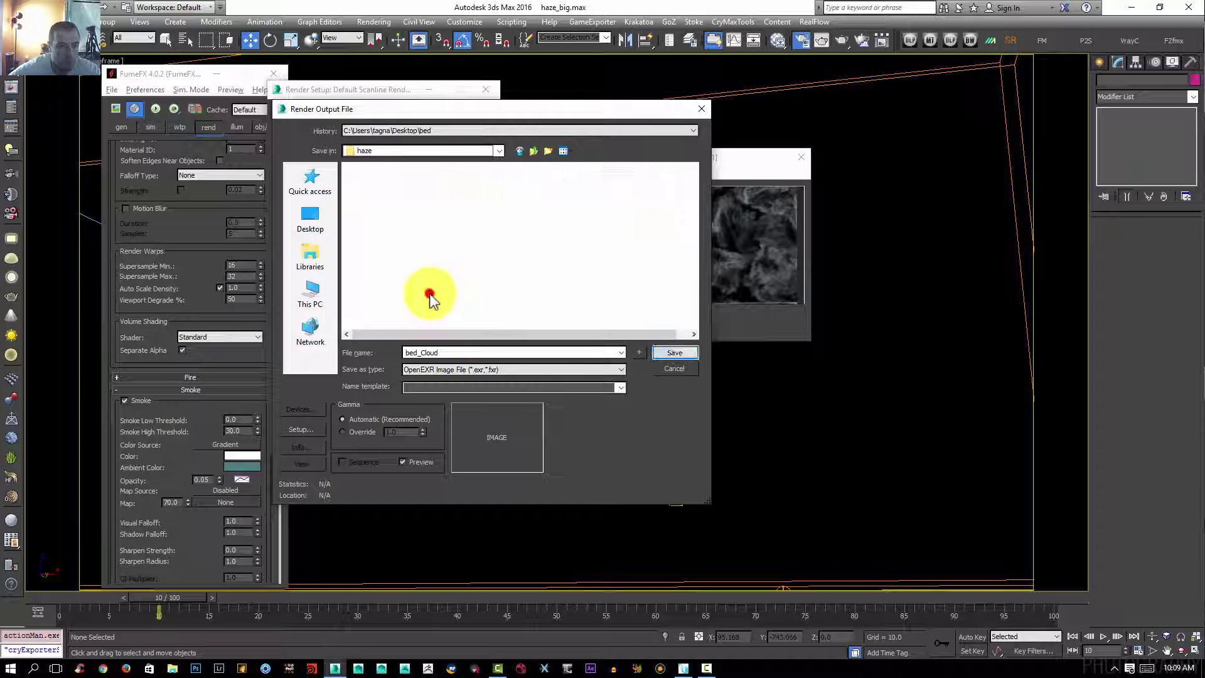
double_click(417, 353)
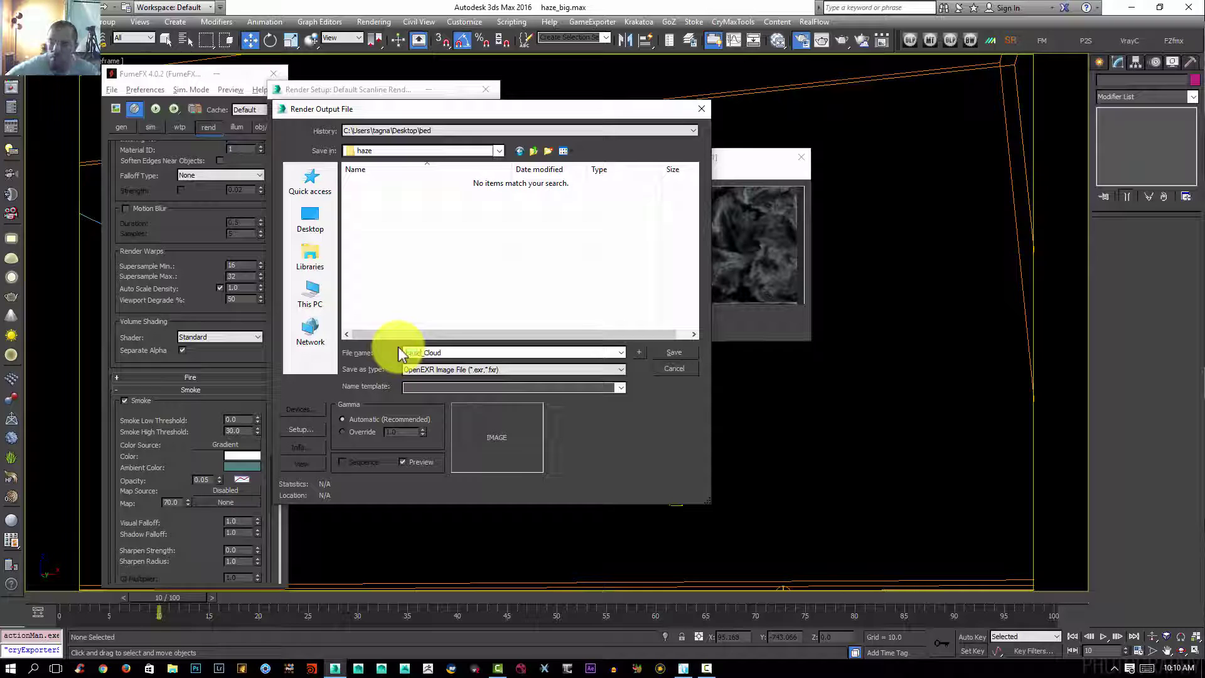
text(haze)
click(673, 350)
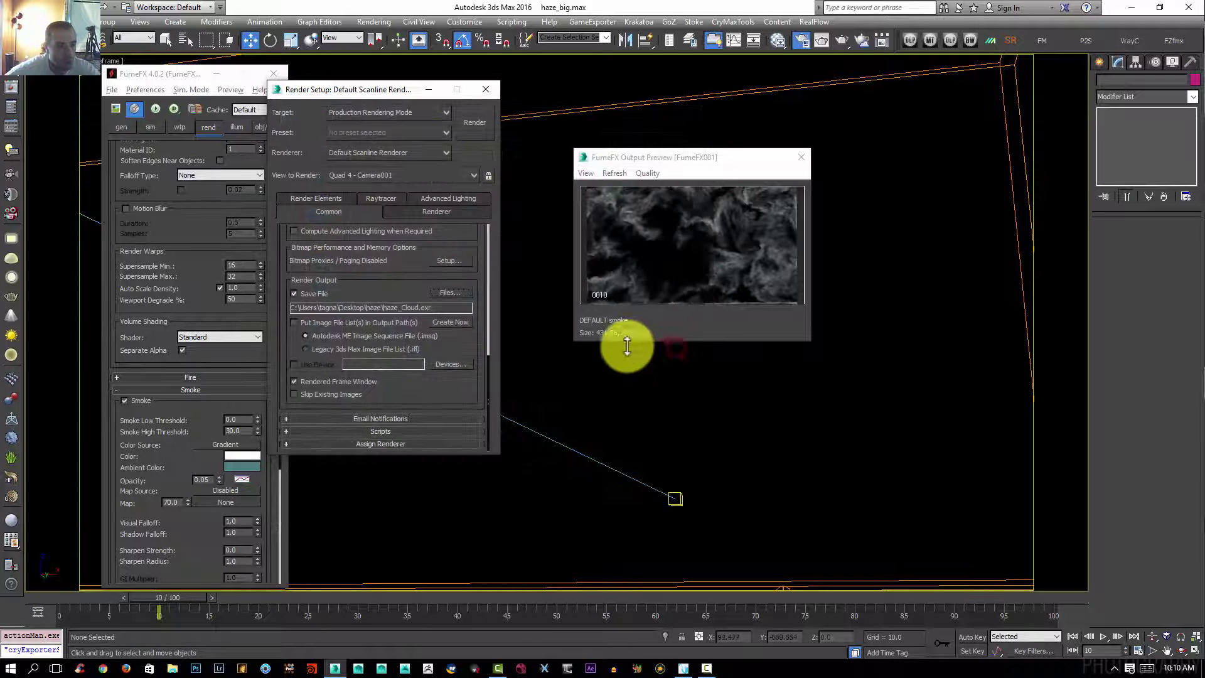
Render frame 10 from Camera001 to haze_Cloud.exr.
click(490, 122)
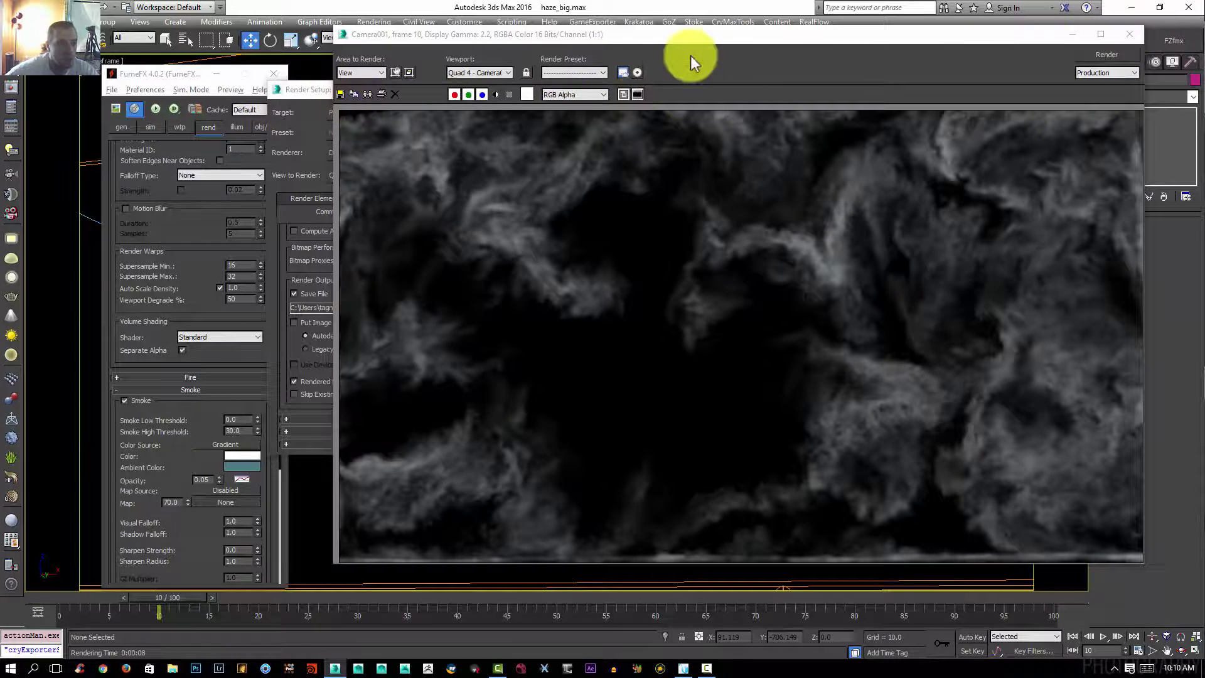
Close the frame 10 render and move the time slider to frame 20.
click(1129, 34)
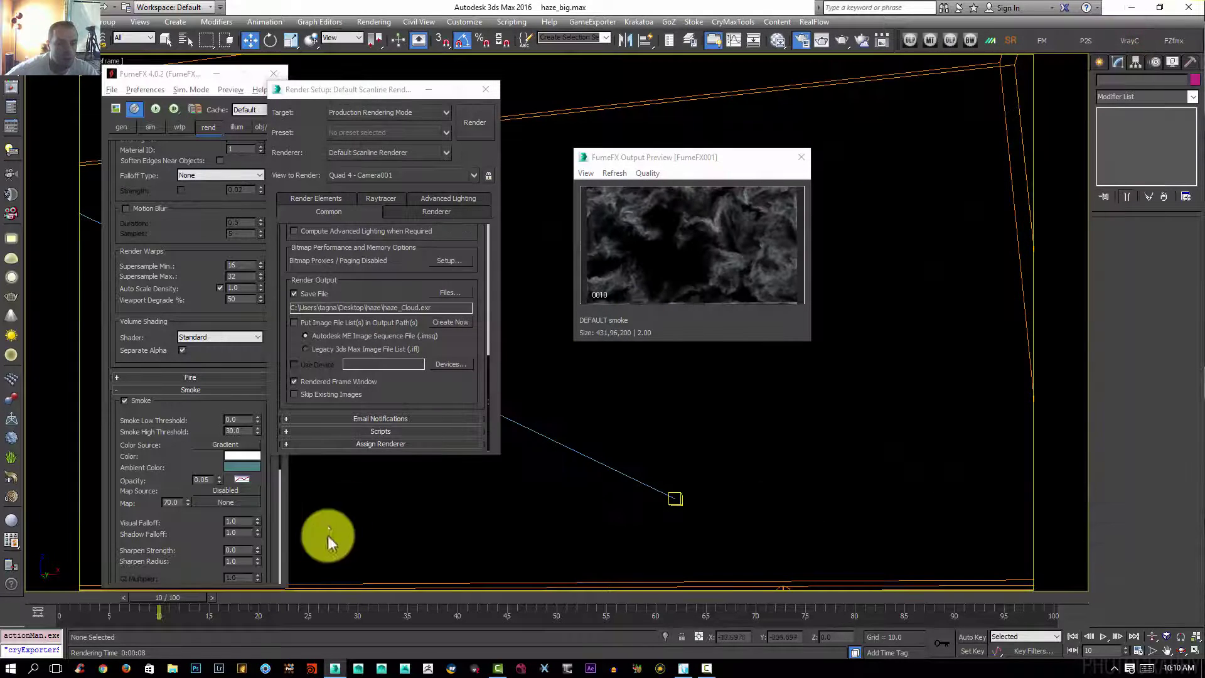
drag(174, 596, 268, 599)
key(w)
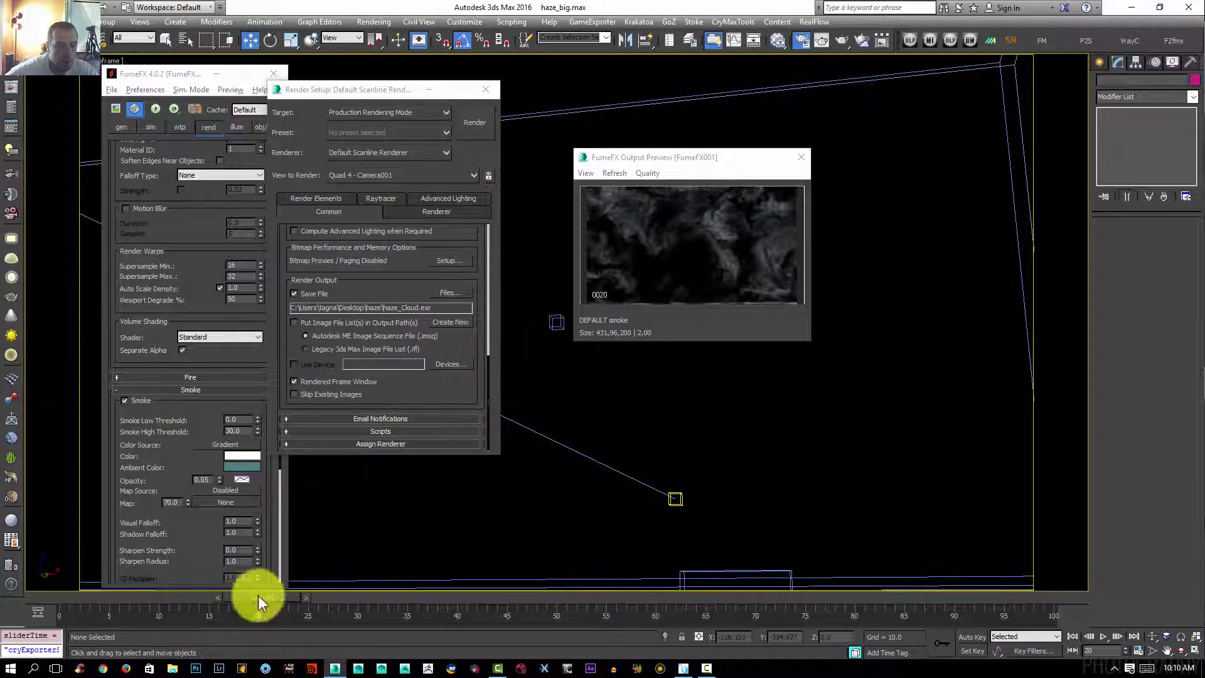
Render frame 20 from Camera001 with Save File off, leaving haze_Cloud unchanged.
click(480, 126)
click(616, 343)
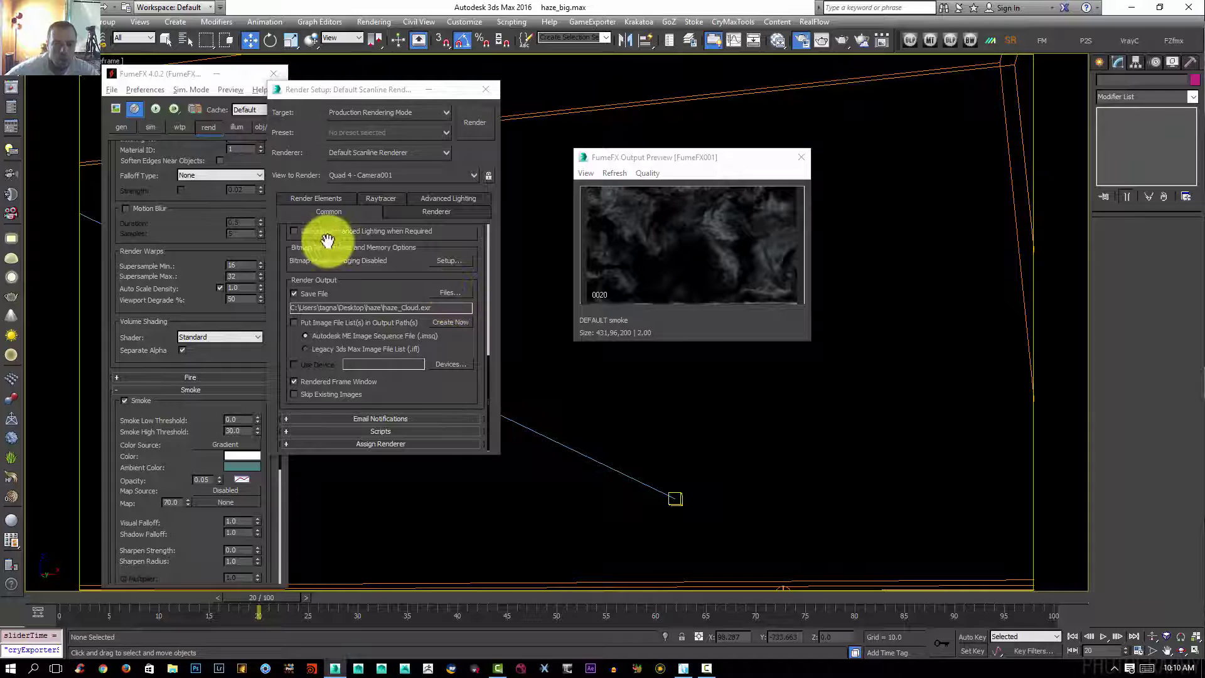
click(368, 260)
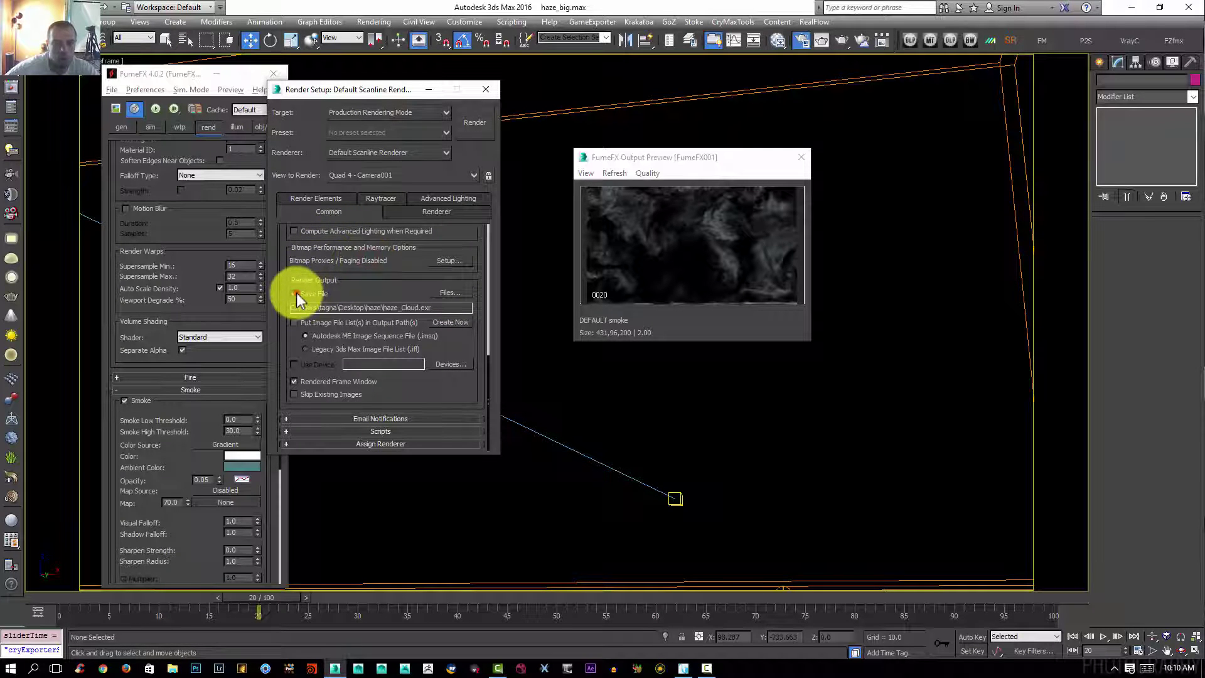
click(295, 293)
click(478, 127)
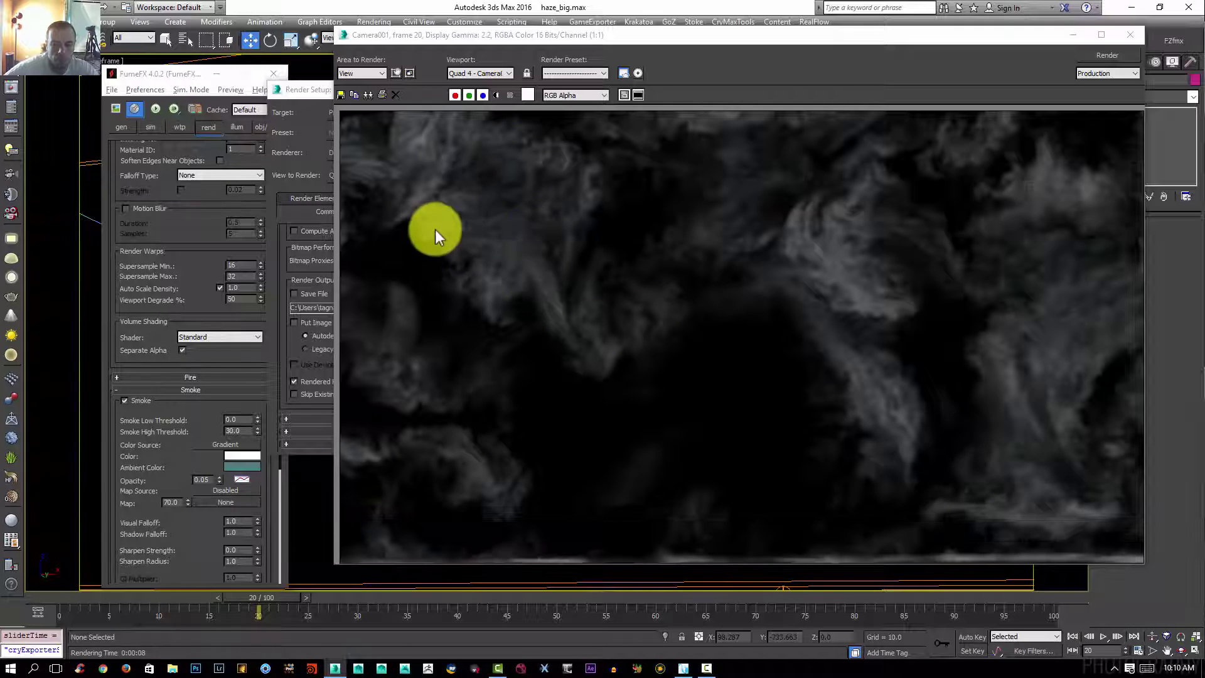
Save the frame 20 render as OpenEXR image haze2_Cloud, then close its window.
click(343, 96)
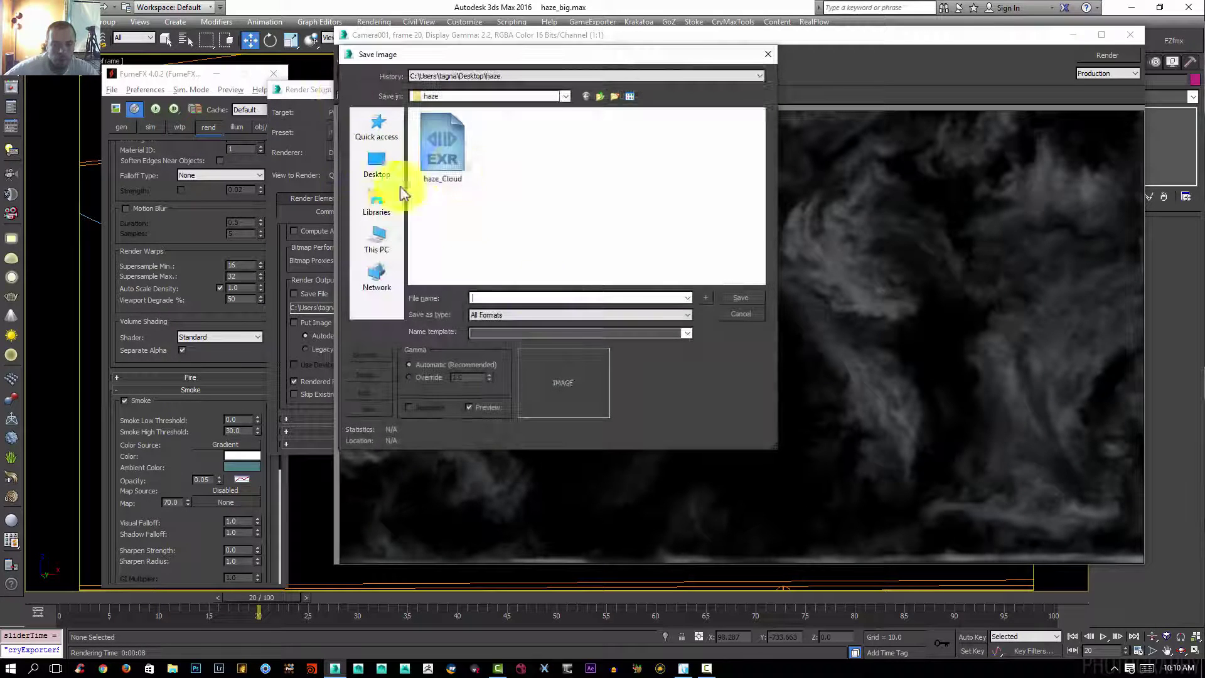
click(457, 166)
double_click(489, 297)
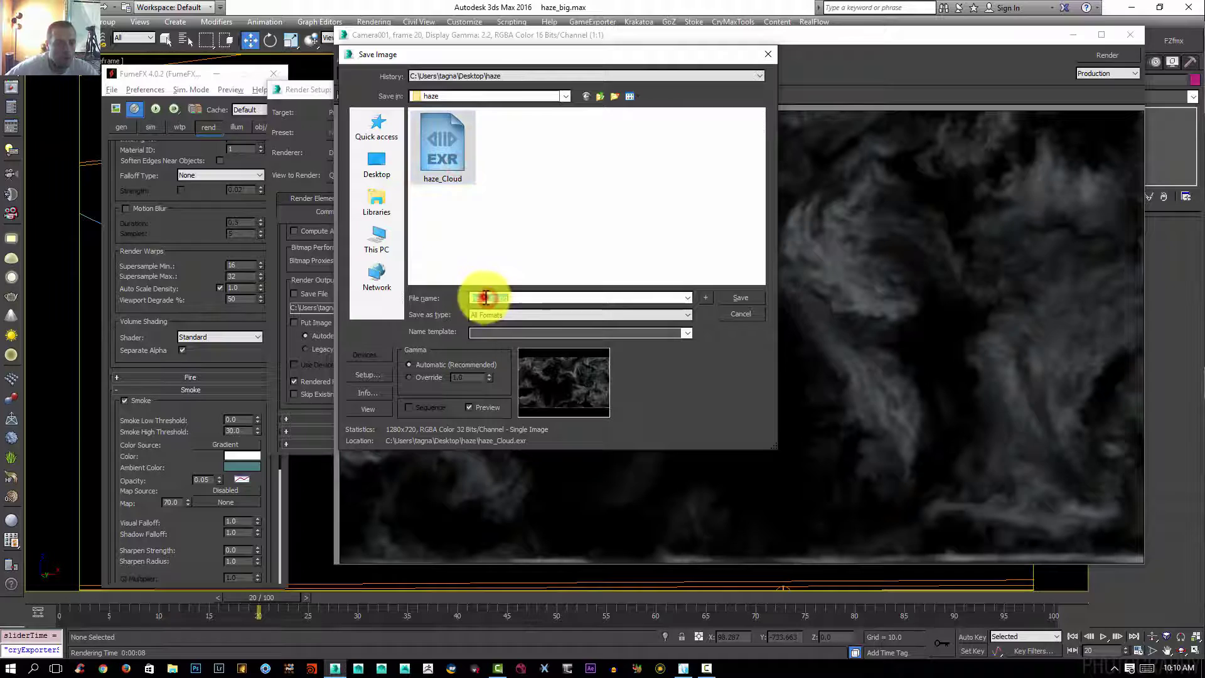
click(490, 297)
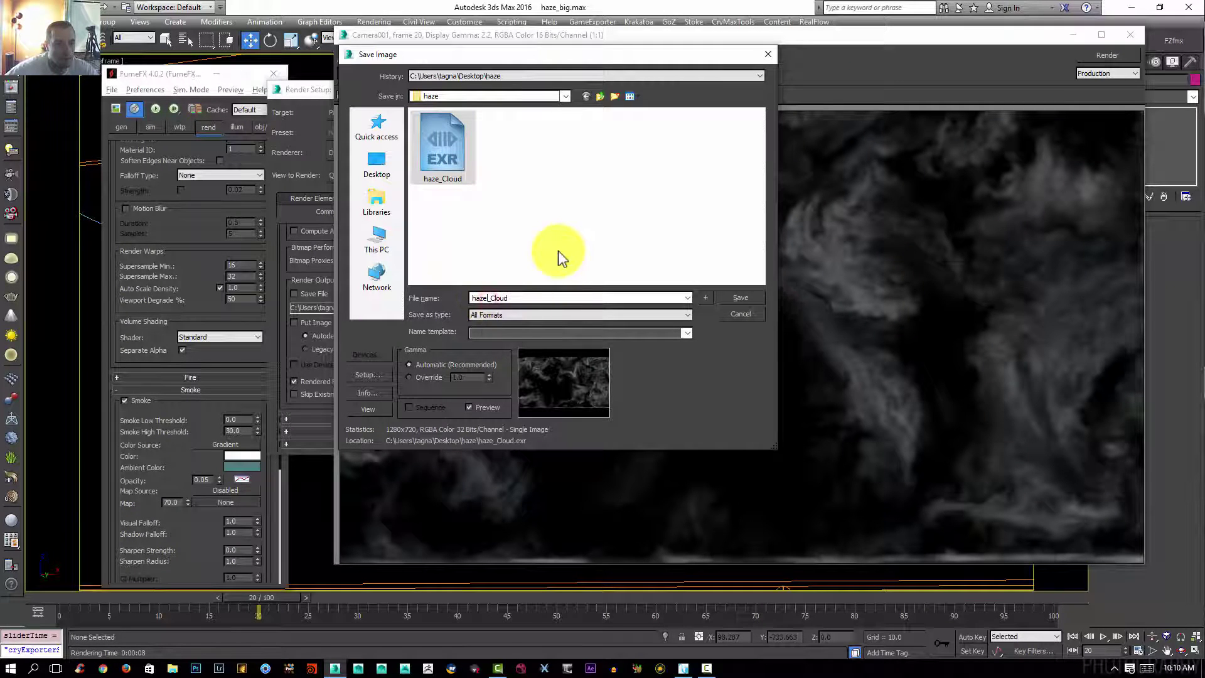
text(2)
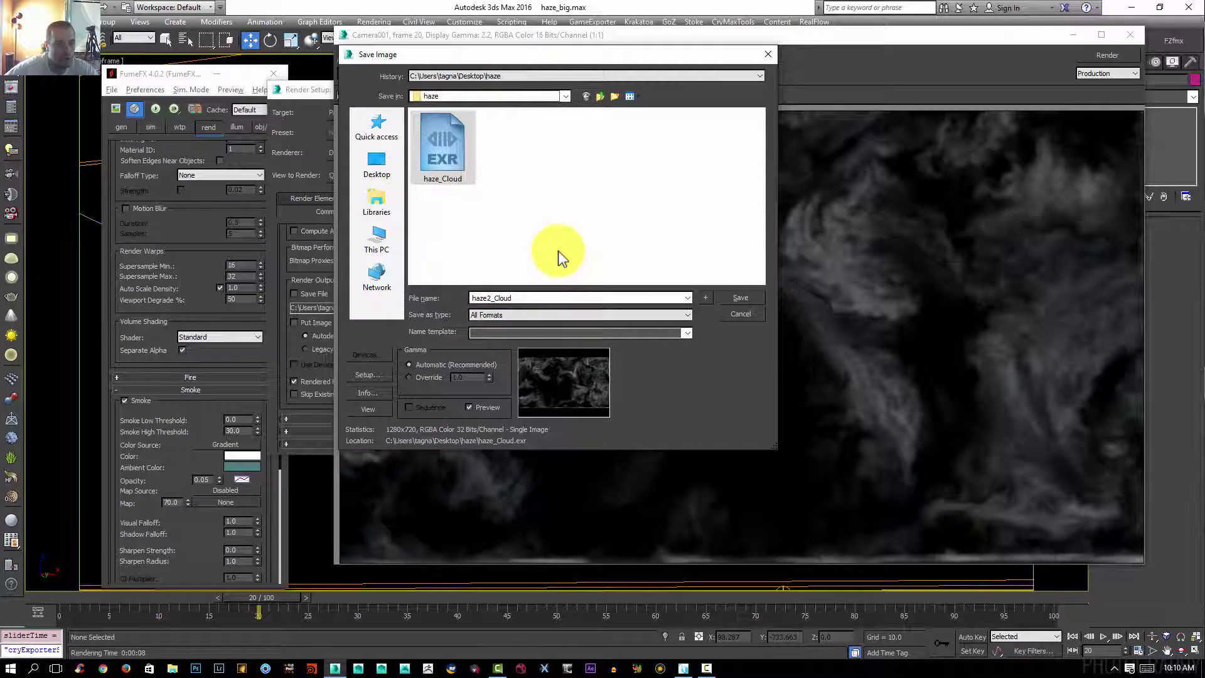
click(740, 297)
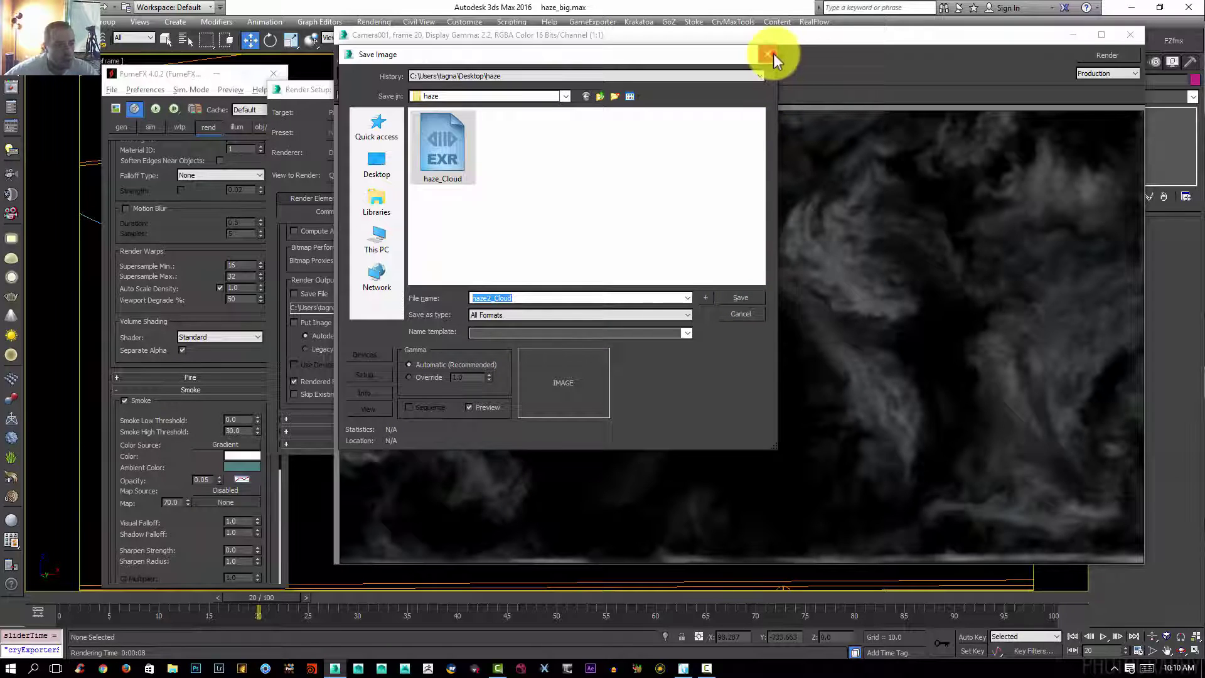
click(670, 316)
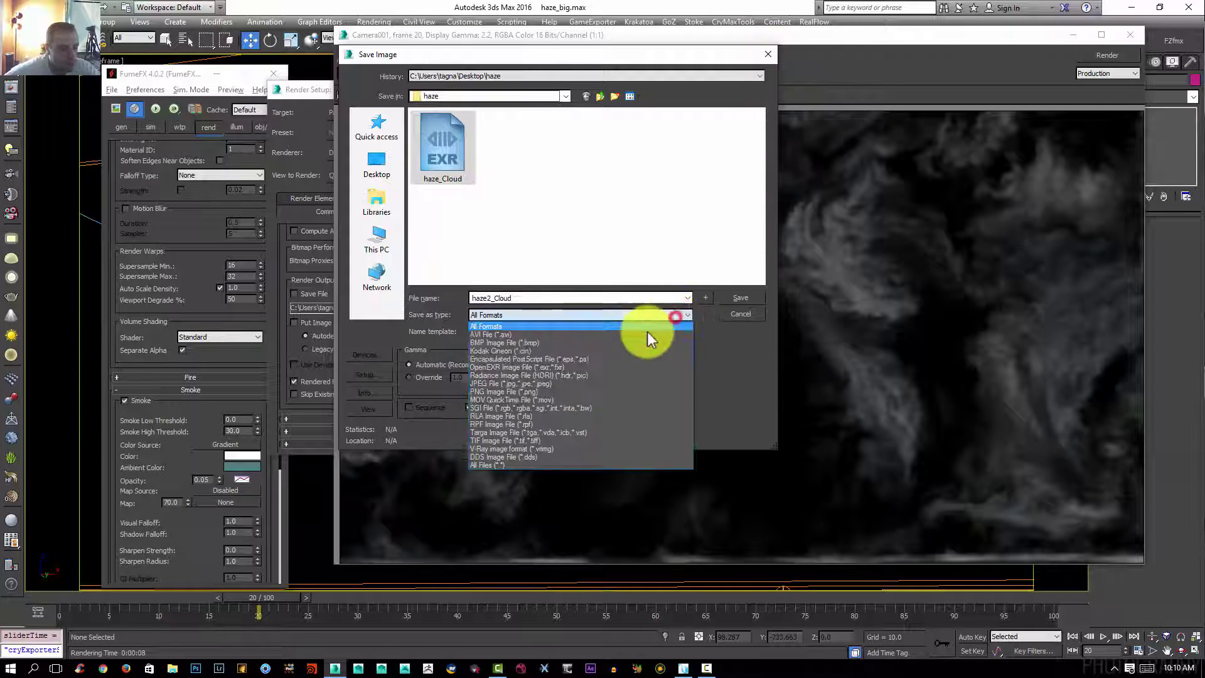
click(552, 368)
click(746, 297)
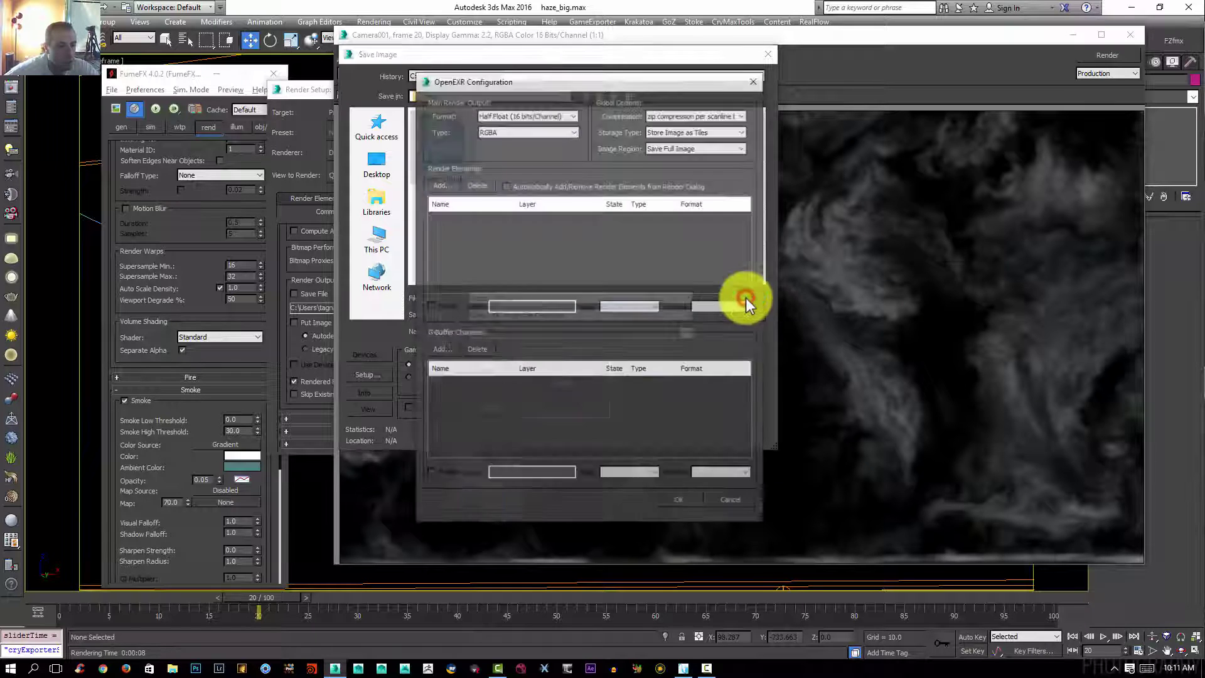
click(684, 500)
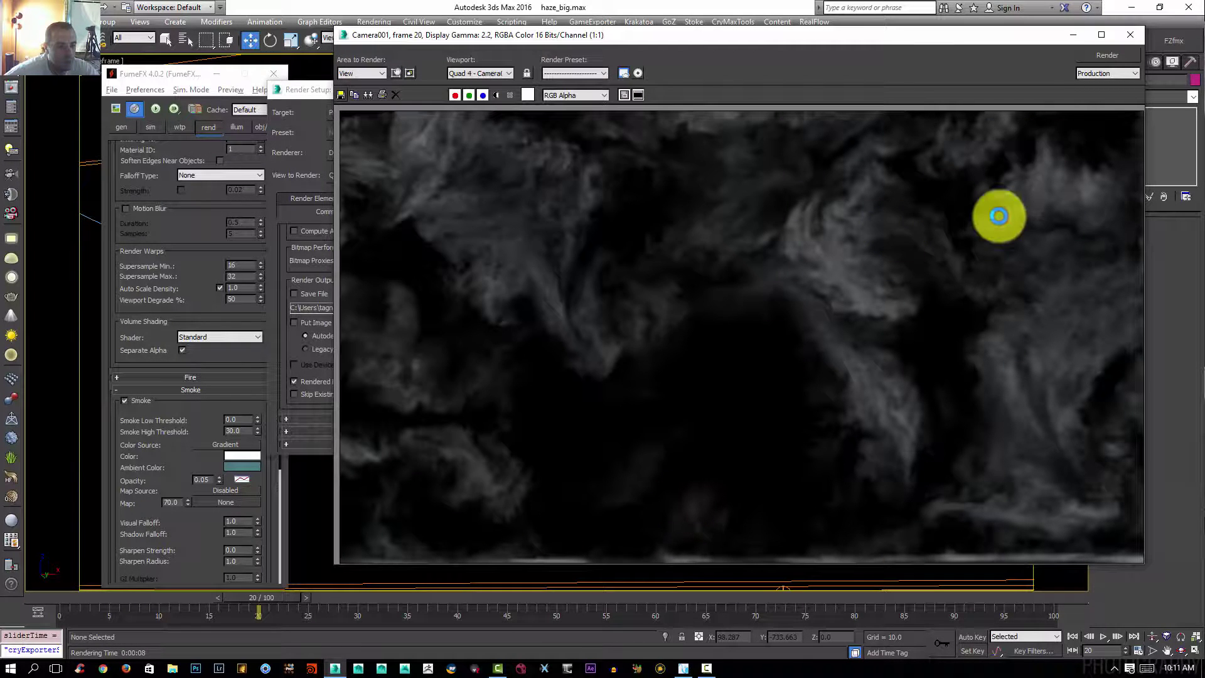
click(1131, 34)
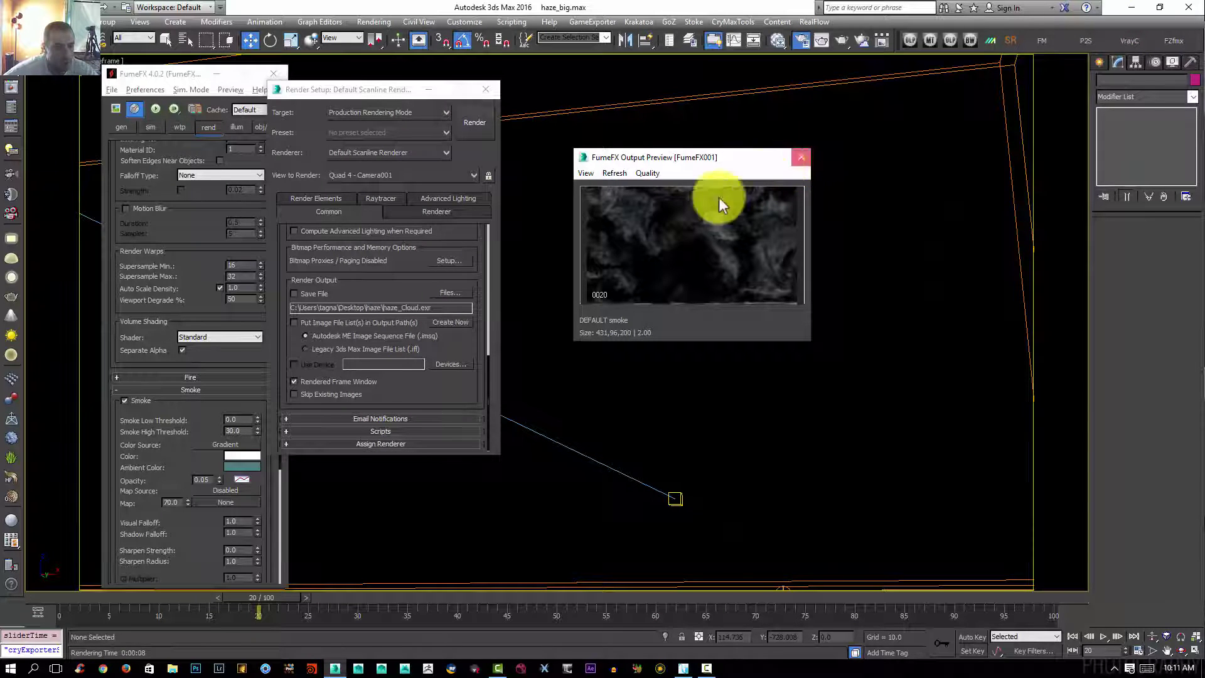
Render frame 26 from Camera001 and open its Save Image dialog.
drag(283, 598, 352, 596)
click(481, 125)
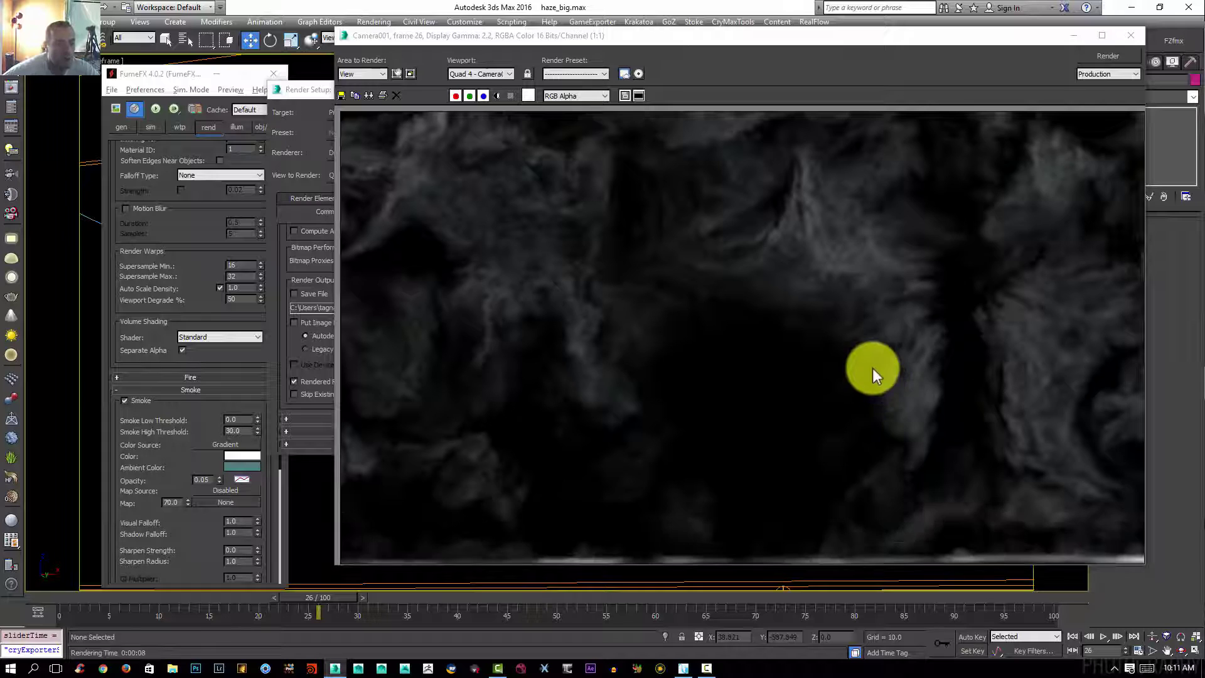
click(341, 96)
Save the frame 26 render as OpenEXR image haze3_Cloud, then close its window.
click(513, 155)
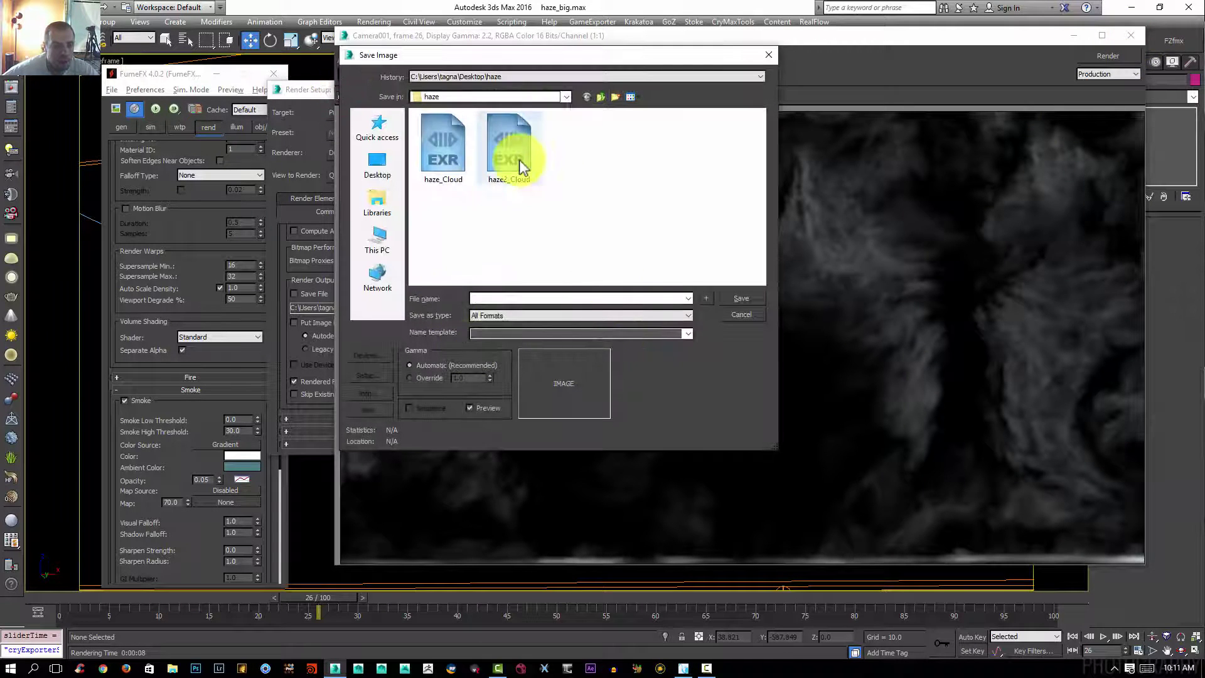
double_click(491, 299)
click(491, 299)
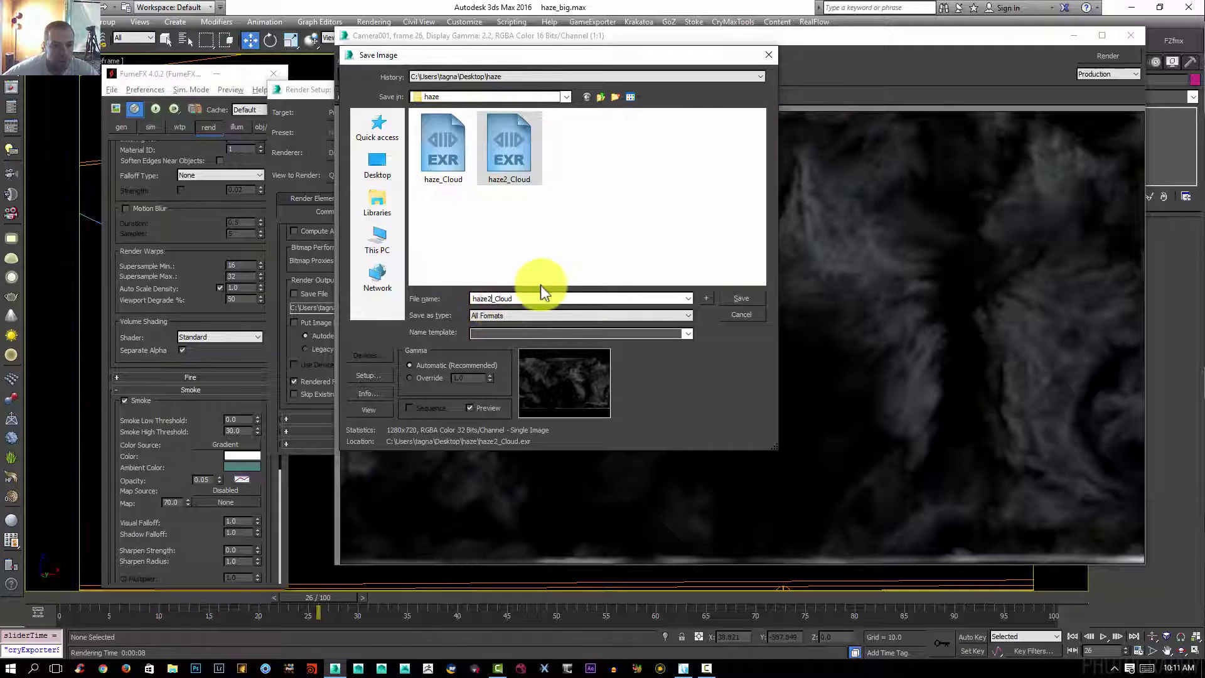
key(BackSpace)
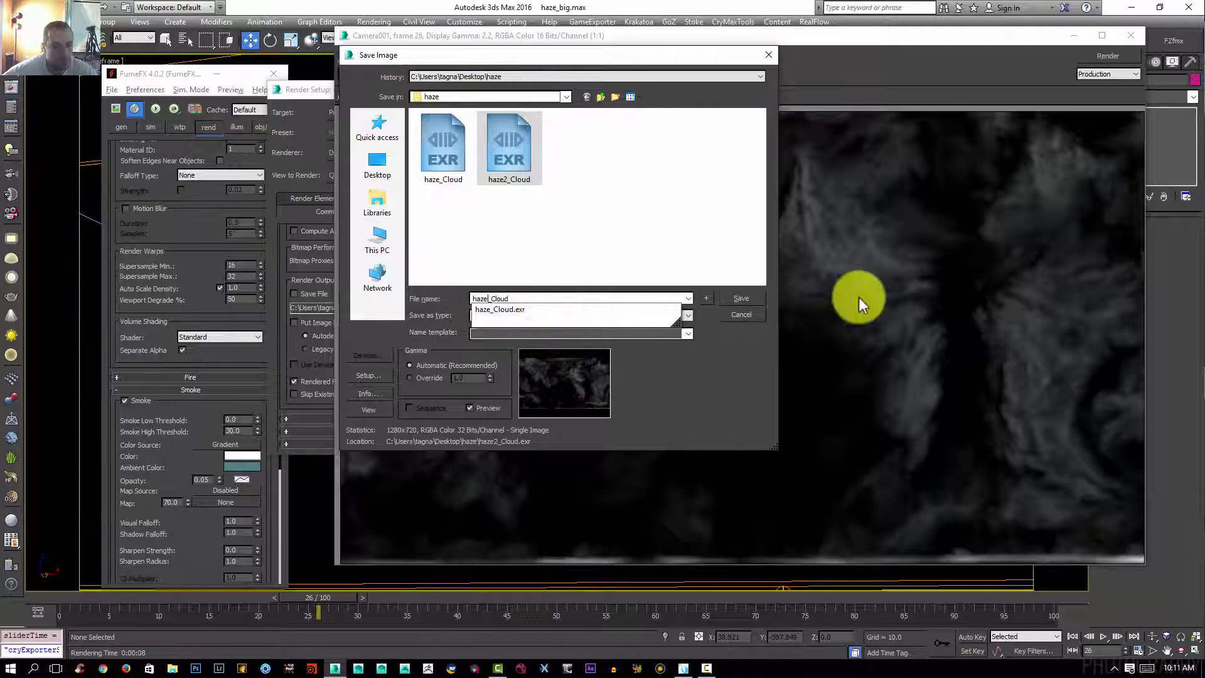
text(3)
click(746, 298)
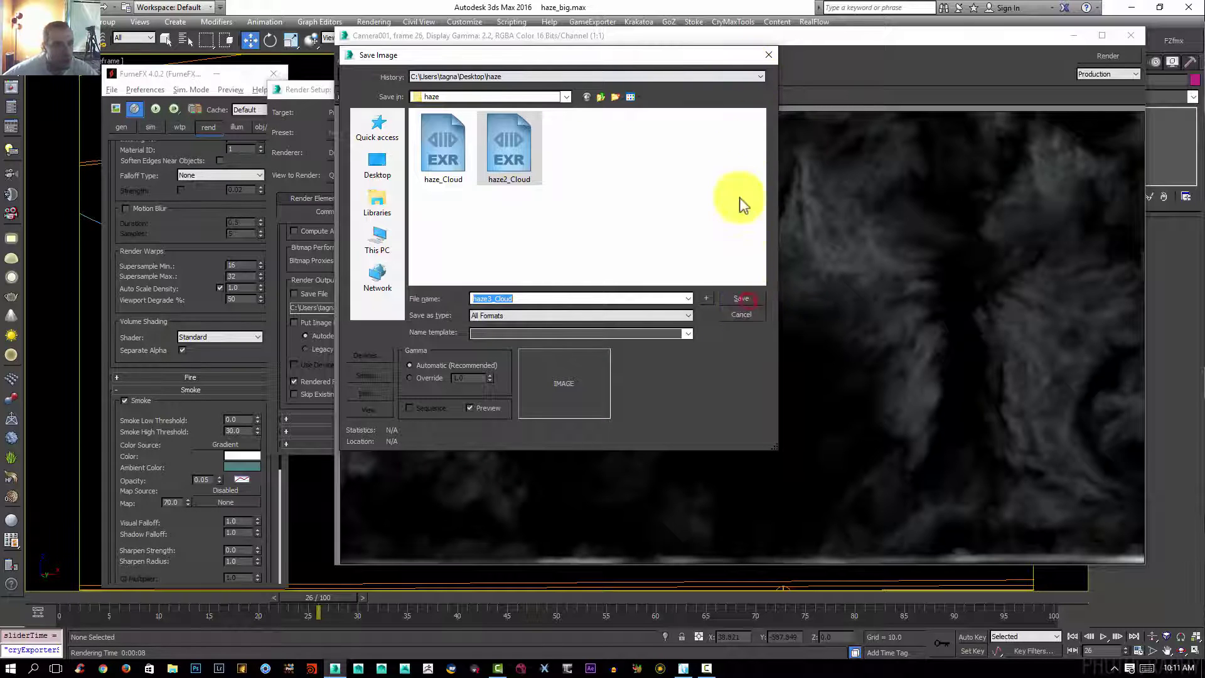
click(646, 315)
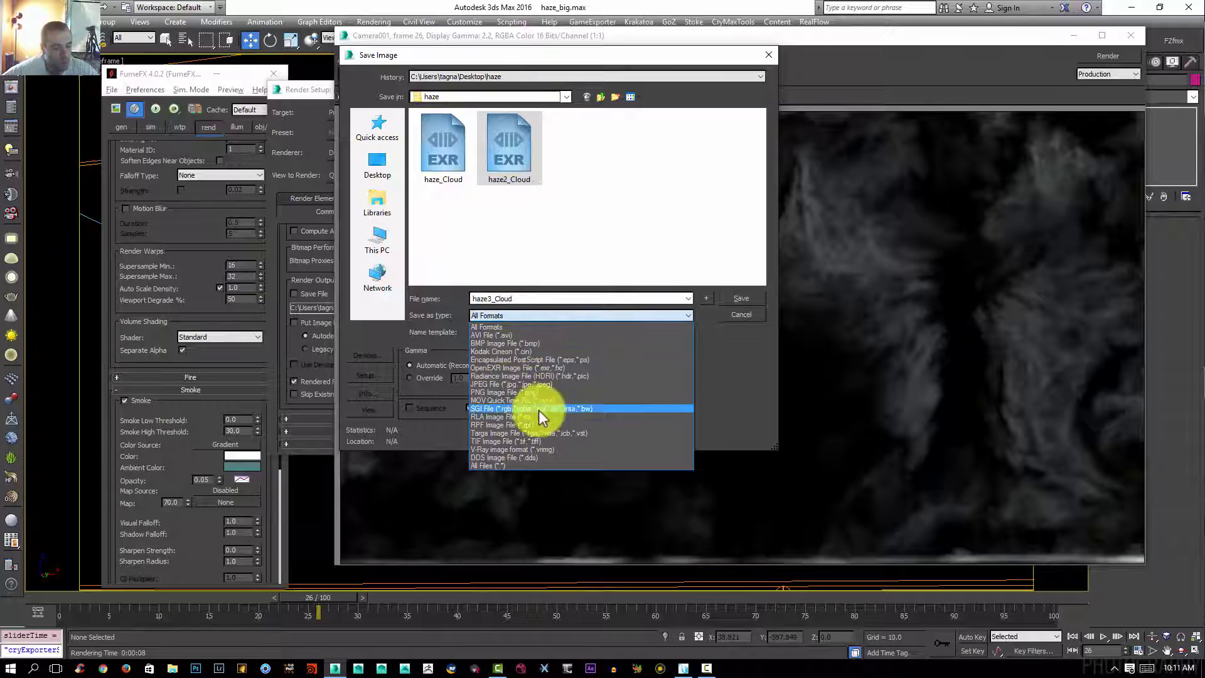
click(551, 369)
click(723, 302)
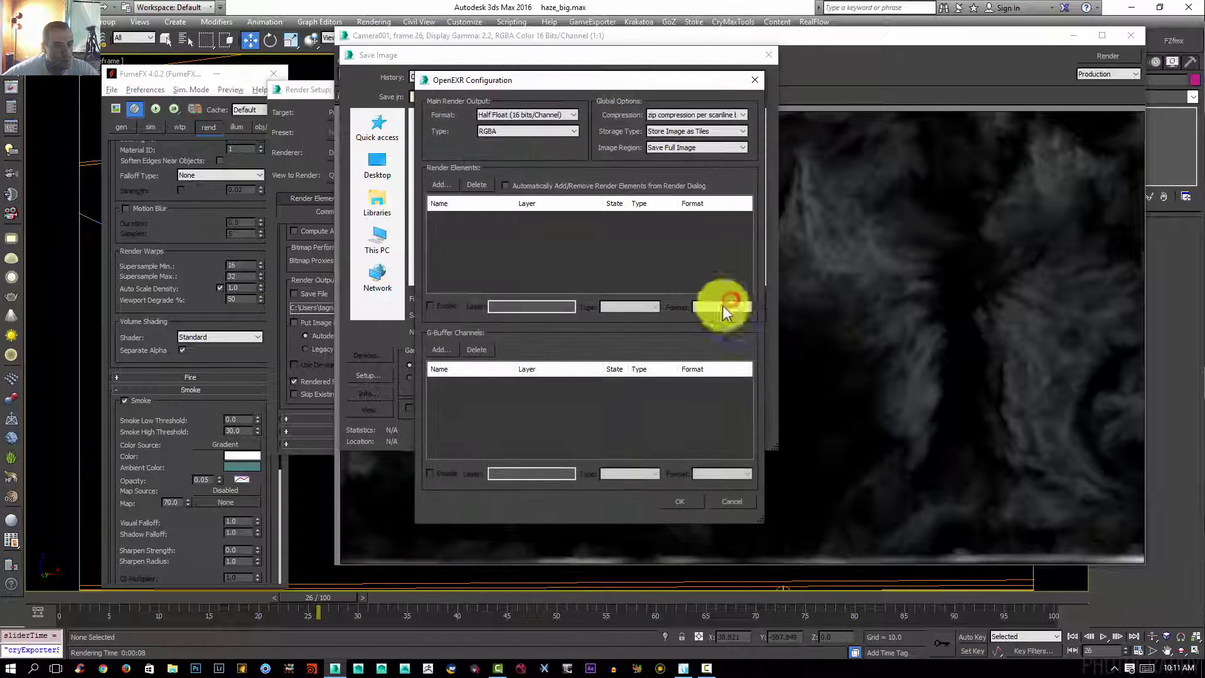
click(684, 497)
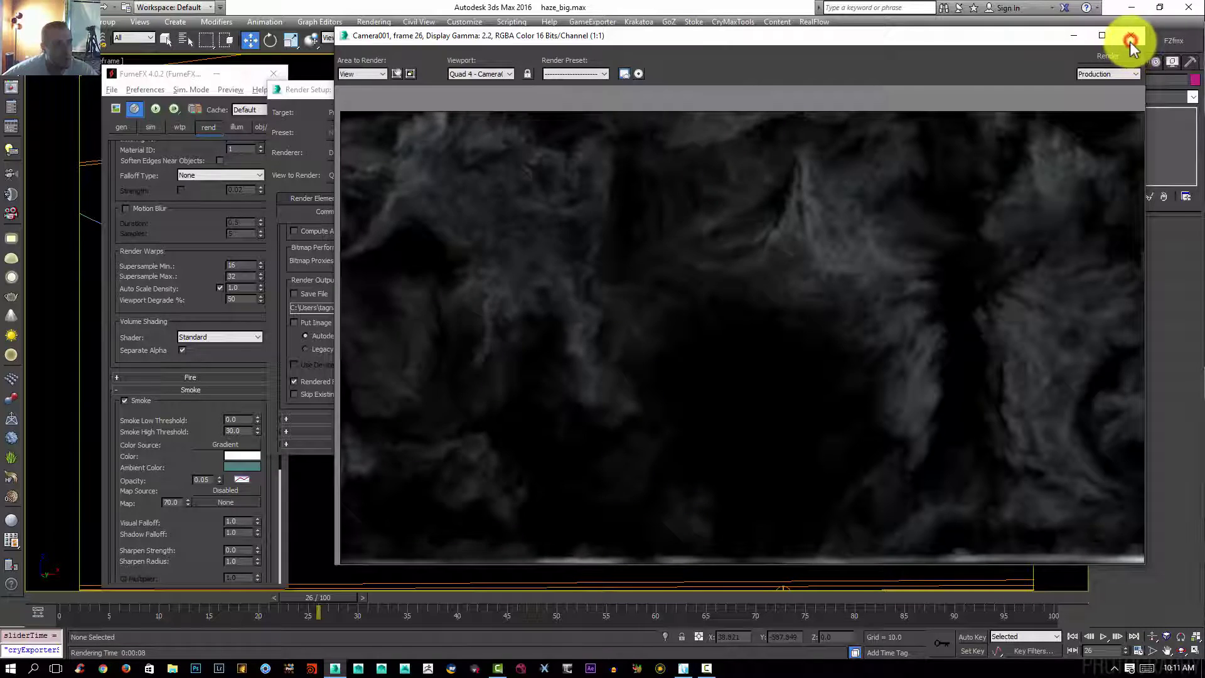
click(1130, 41)
Close the leftover render window and the Render Setup dialog.
click(794, 162)
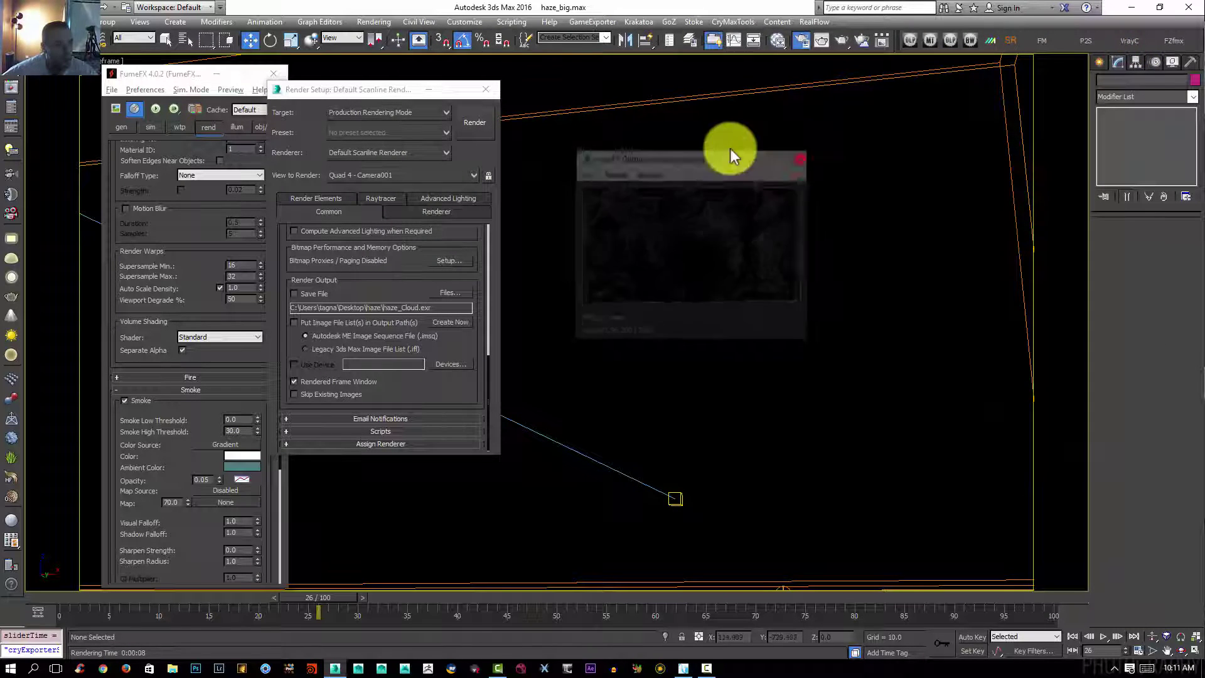
click(494, 89)
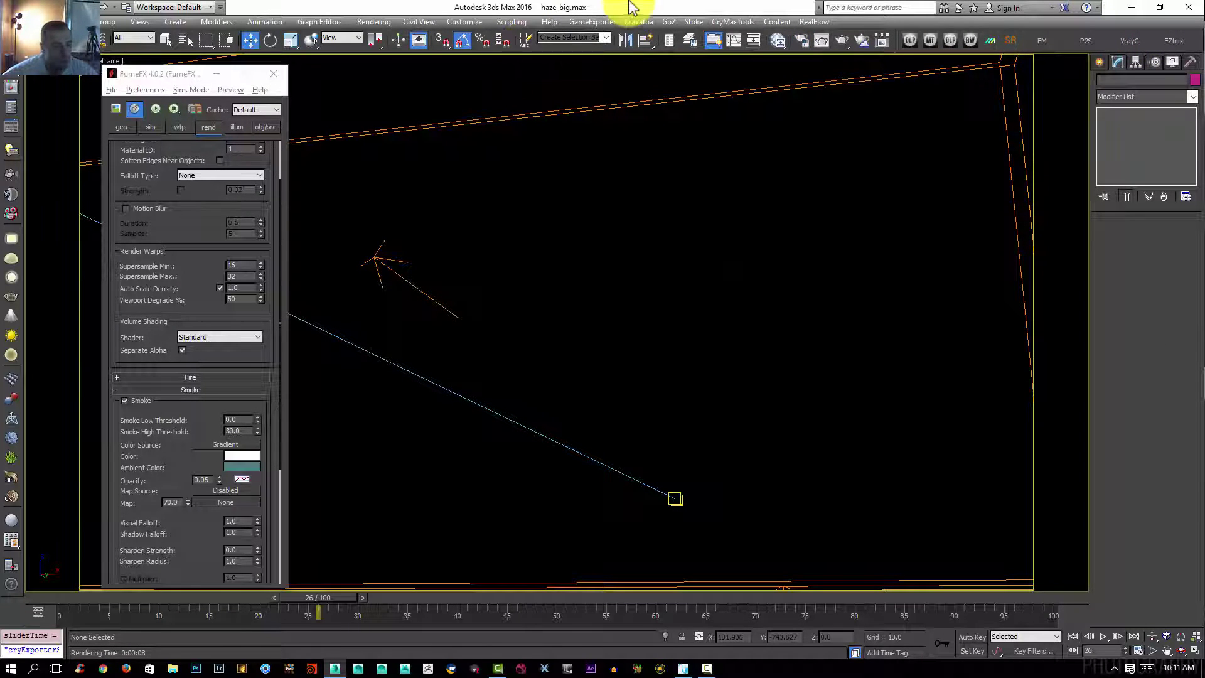